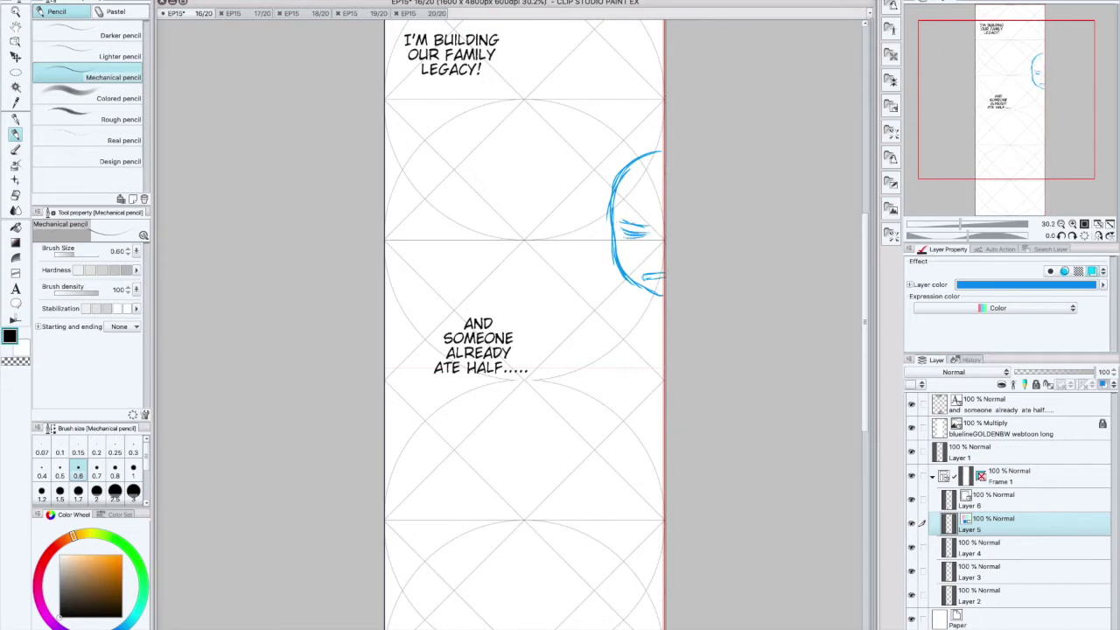
Sketch shading lines and facial details across the large cropped face at the page's right edge and reinforce its outline
drag(624, 250, 632, 253)
mouse_move(637, 173)
mouse_down()
mouse_move(665, 171)
mouse_move(665, 183)
mouse_up()
drag(623, 199, 665, 199)
drag(635, 213, 665, 212)
mouse_move(626, 249)
mouse_down()
mouse_move(666, 251)
mouse_move(663, 266)
mouse_up()
drag(636, 226, 665, 217)
mouse_move(645, 235)
mouse_down()
mouse_move(665, 225)
mouse_move(665, 241)
mouse_up()
drag(606, 212, 611, 243)
drag(616, 171, 607, 245)
drag(657, 191, 615, 224)
mouse_move(629, 169)
mouse_down()
mouse_move(613, 176)
mouse_move(664, 170)
mouse_up()
Sketch the side hair and the rounded hair mass on top of the large face
mouse_move(641, 183)
mouse_down()
mouse_move(662, 197)
mouse_move(602, 245)
mouse_up()
mouse_move(611, 172)
mouse_down()
mouse_move(608, 137)
mouse_move(630, 110)
mouse_up()
drag(644, 114, 665, 107)
Sketch the large figure's neck and a small head with a hand just below the chin
mouse_move(626, 285)
mouse_down()
mouse_move(567, 312)
mouse_move(651, 287)
mouse_up()
drag(597, 314, 611, 288)
drag(599, 308, 625, 288)
mouse_move(614, 316)
mouse_down()
mouse_move(626, 292)
mouse_move(630, 329)
mouse_up()
mouse_move(597, 316)
mouse_down()
mouse_move(583, 343)
mouse_move(593, 322)
mouse_up()
mouse_move(618, 311)
mouse_down()
mouse_move(600, 332)
mouse_move(594, 319)
mouse_up()
mouse_move(600, 331)
mouse_down()
mouse_move(595, 345)
mouse_move(609, 341)
mouse_up()
mouse_move(628, 317)
mouse_down()
mouse_move(626, 327)
mouse_move(635, 320)
mouse_up()
mouse_move(595, 303)
mouse_down()
mouse_move(592, 319)
mouse_move(624, 348)
mouse_up()
Sketch the large figure's curved shoulders and the table edge beneath them
drag(614, 340, 651, 340)
drag(577, 343, 667, 340)
drag(595, 289, 560, 331)
drag(599, 289, 634, 285)
mouse_move(636, 312)
mouse_down()
mouse_move(653, 300)
mouse_move(638, 278)
mouse_move(660, 341)
mouse_up()
drag(604, 289, 555, 345)
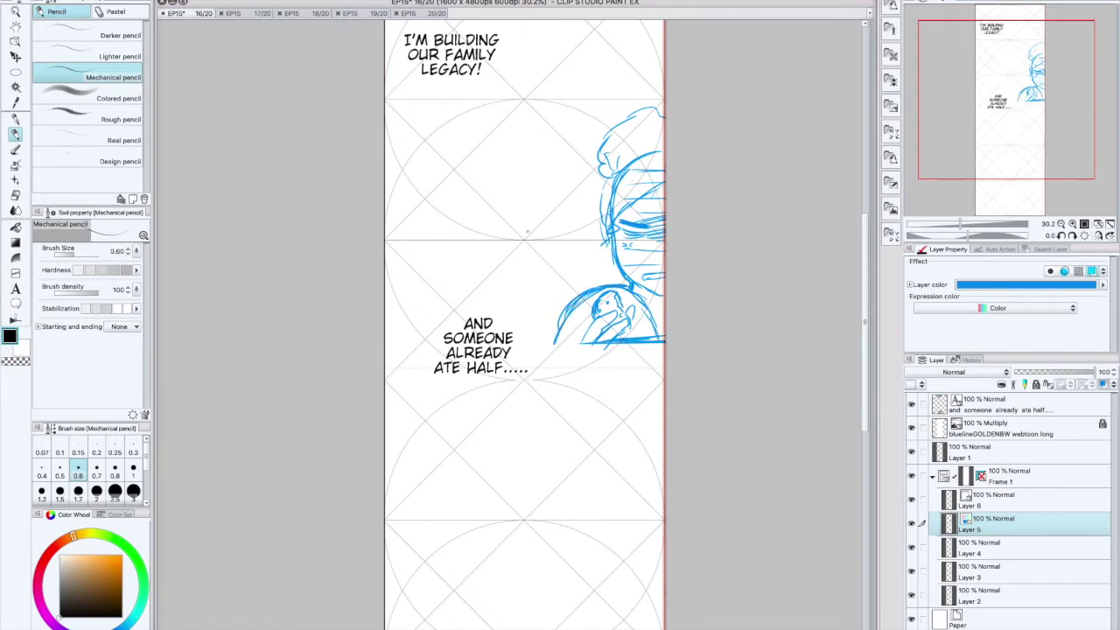
Extend the table edge across the page and sketch a second seated figure with a raised hand beside the large one
drag(468, 352, 614, 343)
drag(408, 341, 665, 337)
mouse_move(526, 253)
mouse_down()
mouse_move(524, 276)
mouse_move(561, 265)
mouse_move(583, 293)
mouse_move(523, 280)
mouse_move(538, 296)
mouse_move(520, 276)
mouse_move(506, 299)
mouse_up()
mouse_move(505, 261)
mouse_down()
mouse_move(515, 283)
mouse_move(504, 313)
mouse_up()
drag(513, 290, 541, 311)
mouse_move(578, 278)
mouse_down()
mouse_move(574, 298)
mouse_move(531, 325)
mouse_up()
drag(578, 289, 556, 334)
drag(553, 280, 539, 296)
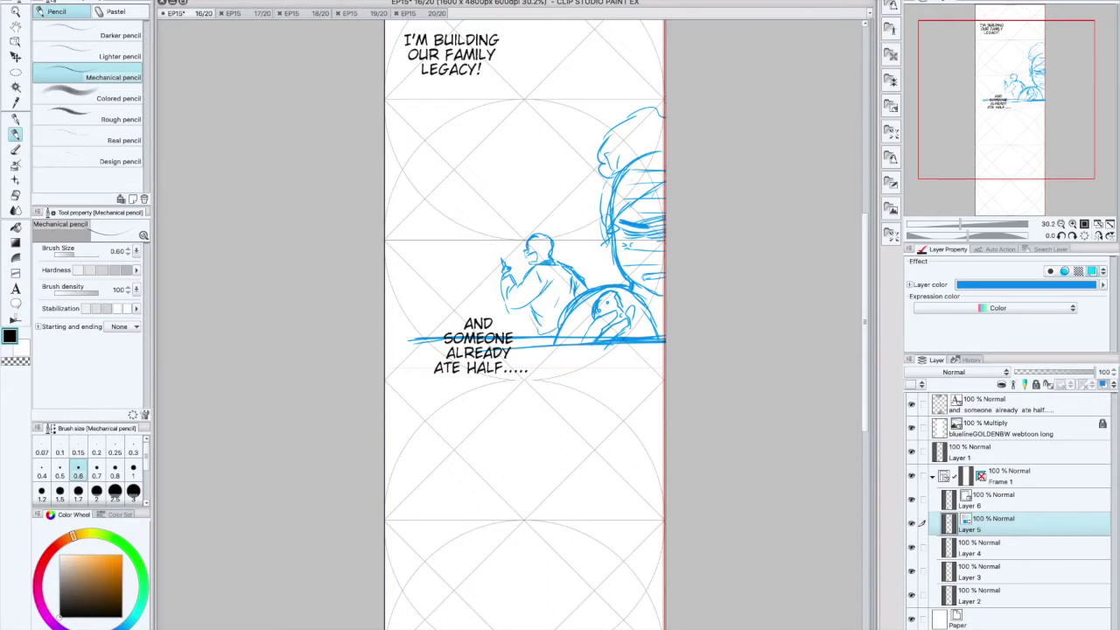
Undo the second figure's head strokes and redraw the head in profile with facial features and hair
mouse_move(531, 252)
mouse_down()
mouse_move(537, 261)
mouse_move(527, 254)
mouse_up()
key(super+z)
key(super+z)
drag(524, 238, 537, 222)
drag(520, 245, 526, 236)
drag(534, 224, 556, 257)
drag(537, 246, 544, 257)
mouse_move(522, 252)
mouse_down()
mouse_move(537, 268)
mouse_move(526, 242)
mouse_move(539, 253)
mouse_up()
drag(540, 254, 553, 261)
drag(538, 234, 550, 222)
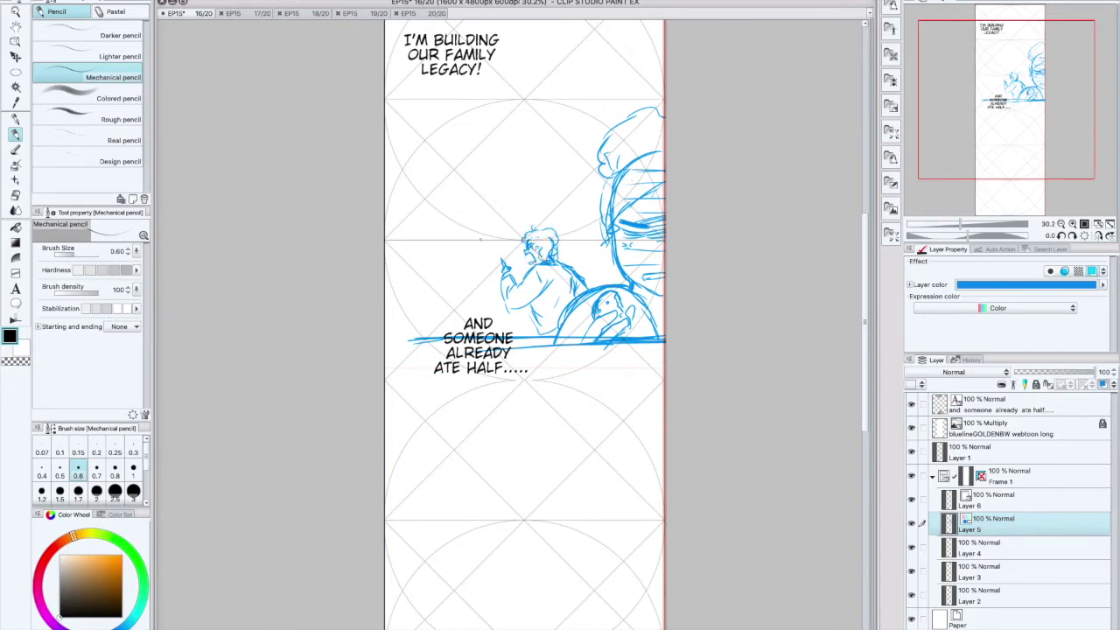
Sketch a woman facing the second figure, with head, arms, torso, hair and facial details
mouse_move(486, 242)
mouse_down()
mouse_move(483, 263)
mouse_move(471, 254)
mouse_move(490, 257)
mouse_up()
mouse_move(479, 229)
mouse_down()
mouse_move(495, 238)
mouse_move(455, 255)
mouse_move(493, 287)
mouse_move(438, 285)
mouse_move(433, 301)
mouse_move(472, 294)
mouse_move(461, 308)
mouse_move(473, 306)
mouse_up()
mouse_move(463, 267)
mouse_down()
mouse_move(458, 291)
mouse_move(513, 277)
mouse_up()
drag(514, 240, 504, 269)
drag(493, 282, 476, 317)
drag(450, 311, 434, 338)
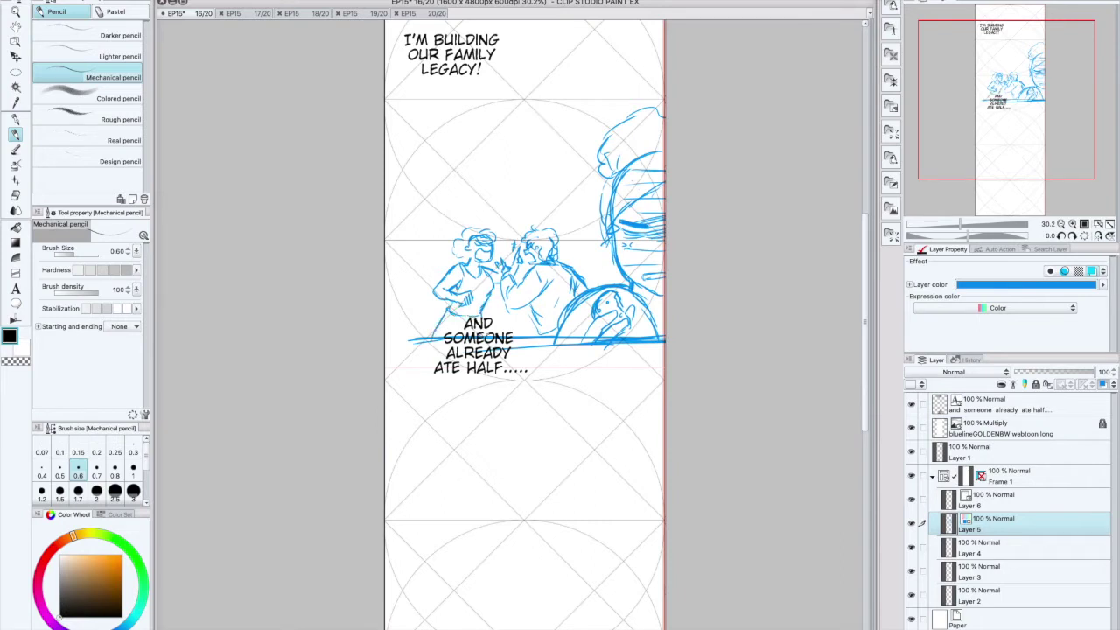
drag(462, 246, 451, 262)
mouse_move(464, 235)
mouse_down()
mouse_move(488, 223)
mouse_move(469, 248)
mouse_up()
mouse_move(451, 251)
mouse_down()
mouse_move(460, 263)
mouse_move(469, 253)
mouse_up()
drag(475, 261, 482, 267)
Sketch a small figure at the page's left edge with head, hair, shoulders and arms behind the table
drag(404, 271, 411, 297)
mouse_move(420, 268)
mouse_down()
mouse_move(425, 294)
mouse_move(405, 293)
mouse_up()
mouse_move(419, 276)
mouse_down()
mouse_move(423, 289)
mouse_move(416, 268)
mouse_up()
mouse_move(413, 274)
mouse_down()
mouse_move(426, 264)
mouse_move(397, 292)
mouse_up()
mouse_move(404, 267)
mouse_down()
mouse_move(397, 287)
mouse_move(426, 285)
mouse_up()
drag(412, 269, 393, 301)
key(super+z)
mouse_move(411, 295)
mouse_down()
mouse_move(387, 303)
mouse_move(426, 309)
mouse_up()
mouse_move(424, 296)
mouse_down()
mouse_move(435, 288)
mouse_move(391, 313)
mouse_up()
mouse_move(442, 295)
mouse_down()
mouse_move(436, 314)
mouse_move(435, 297)
mouse_up()
drag(399, 312, 397, 325)
drag(393, 341, 425, 340)
drag(394, 330, 395, 349)
drag(389, 295, 386, 312)
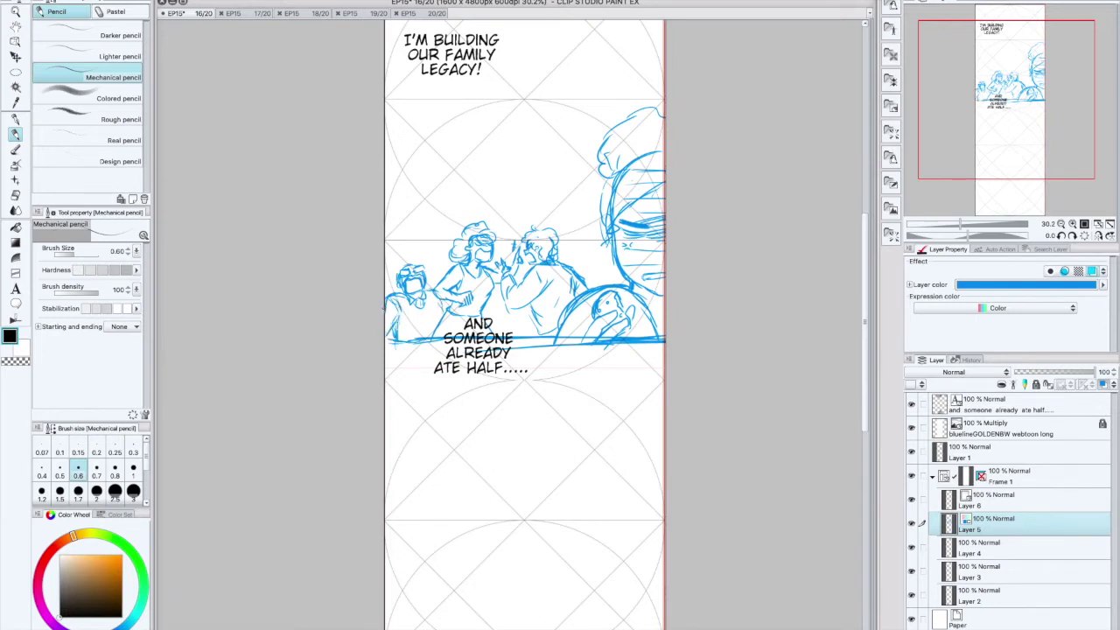
Add touch-up strokes to the background figures and hand-letter "LISTEN TO GRAMPY" above the small figure
drag(399, 271, 411, 265)
drag(528, 309, 539, 334)
drag(495, 281, 488, 297)
scroll(537, 208, up, 3)
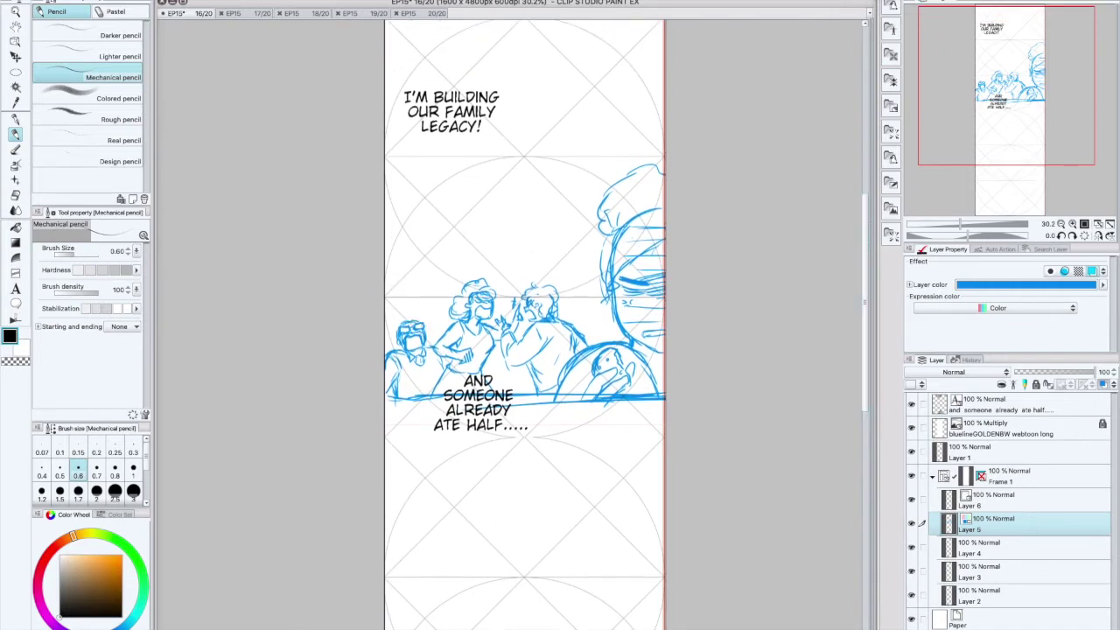
mouse_move(395, 281)
mouse_down()
mouse_move(401, 292)
mouse_move(428, 281)
mouse_move(406, 311)
mouse_move(439, 306)
mouse_up()
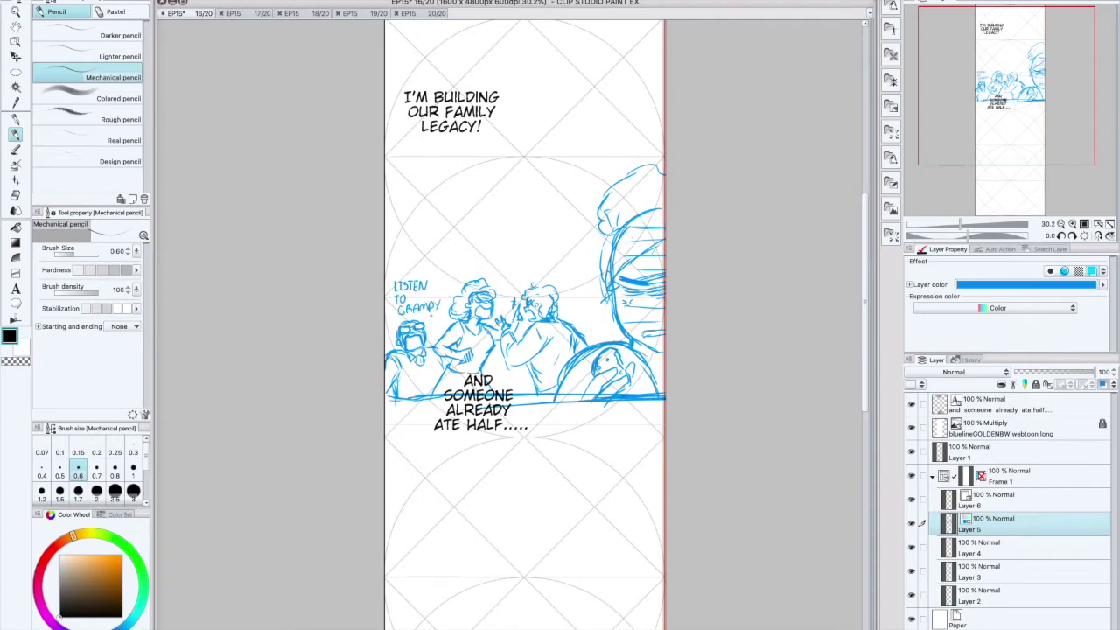
Add a Dialog balloon material around "I'M BUILDING OUR FAMILY LEGACY!", shorten it and position it with its text above the figures
click(891, 208)
click(749, 227)
drag(875, 48, 875, 118)
drag(832, 141, 453, 98)
drag(483, 110, 506, 166)
drag(474, 274, 474, 218)
drag(483, 154, 473, 214)
click(891, 209)
Hand-letter "BUILD IT A DIFFERENT WAY!" on Layer 5 above the second figure
click(19, 135)
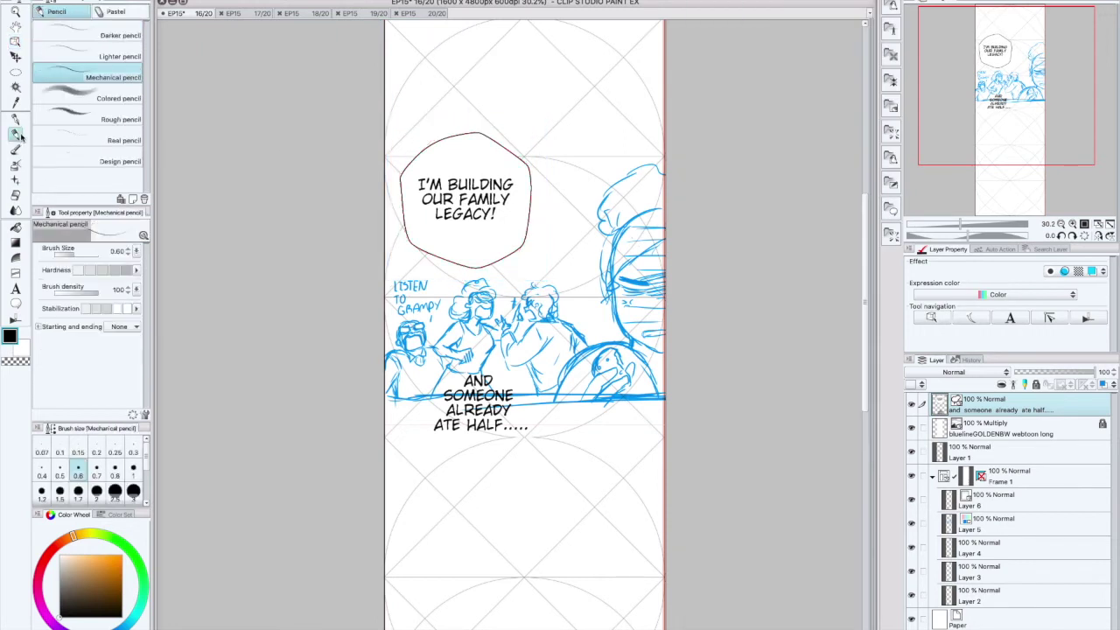
click(985, 524)
mouse_move(549, 253)
mouse_down()
mouse_move(575, 259)
mouse_move(542, 269)
mouse_move(553, 257)
mouse_move(540, 257)
mouse_move(570, 263)
mouse_up()
drag(521, 266, 522, 267)
drag(527, 266, 536, 274)
drag(546, 268, 555, 274)
mouse_move(557, 274)
mouse_down()
mouse_move(537, 274)
mouse_move(567, 267)
mouse_move(535, 258)
mouse_up()
drag(539, 250, 564, 259)
drag(566, 251, 582, 260)
drag(524, 272, 544, 274)
drag(550, 264, 563, 274)
drag(565, 264, 578, 274)
mouse_move(578, 263)
mouse_down()
mouse_move(586, 273)
mouse_move(557, 282)
mouse_up()
drag(559, 275, 562, 282)
Move the "AND SOMEONE ALREADY ATE HALF....." text below the table and fit a shortened Vibration_02 balloon around it
click(16, 42)
drag(487, 418, 538, 450)
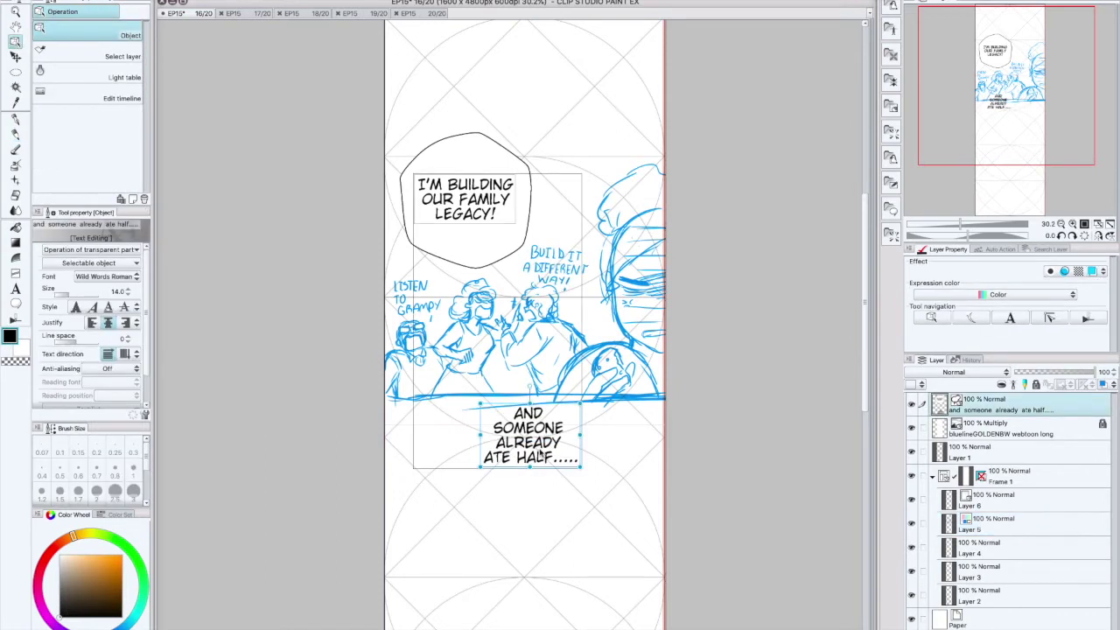
click(891, 208)
mouse_move(875, 138)
mouse_down()
mouse_move(871, 219)
mouse_move(872, 174)
mouse_move(540, 426)
mouse_up()
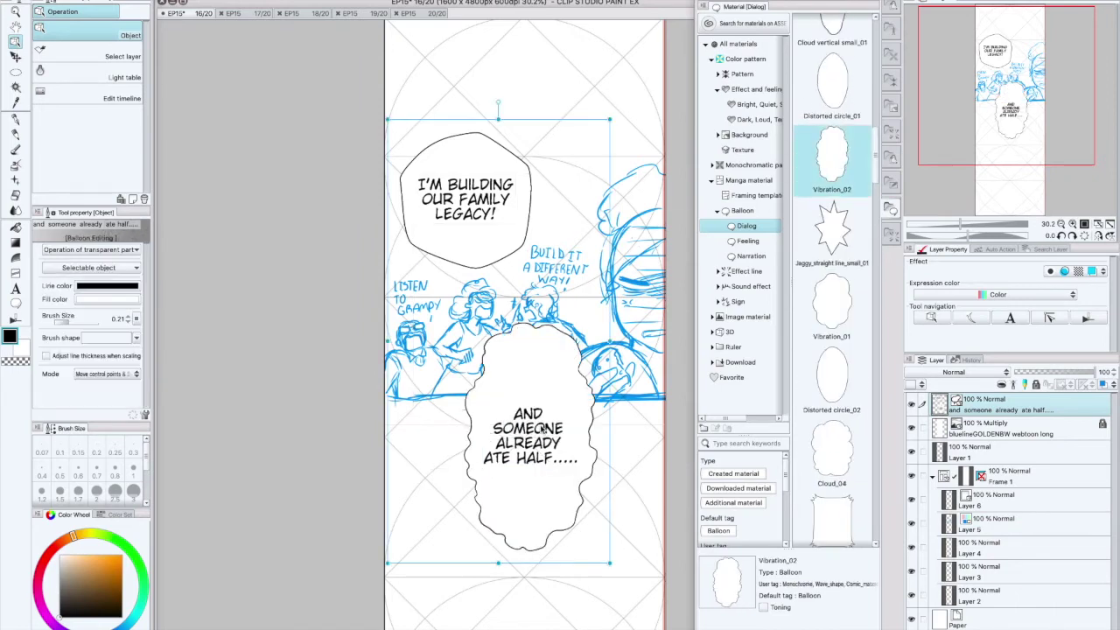
click(575, 351)
drag(530, 308, 531, 391)
drag(540, 481, 557, 447)
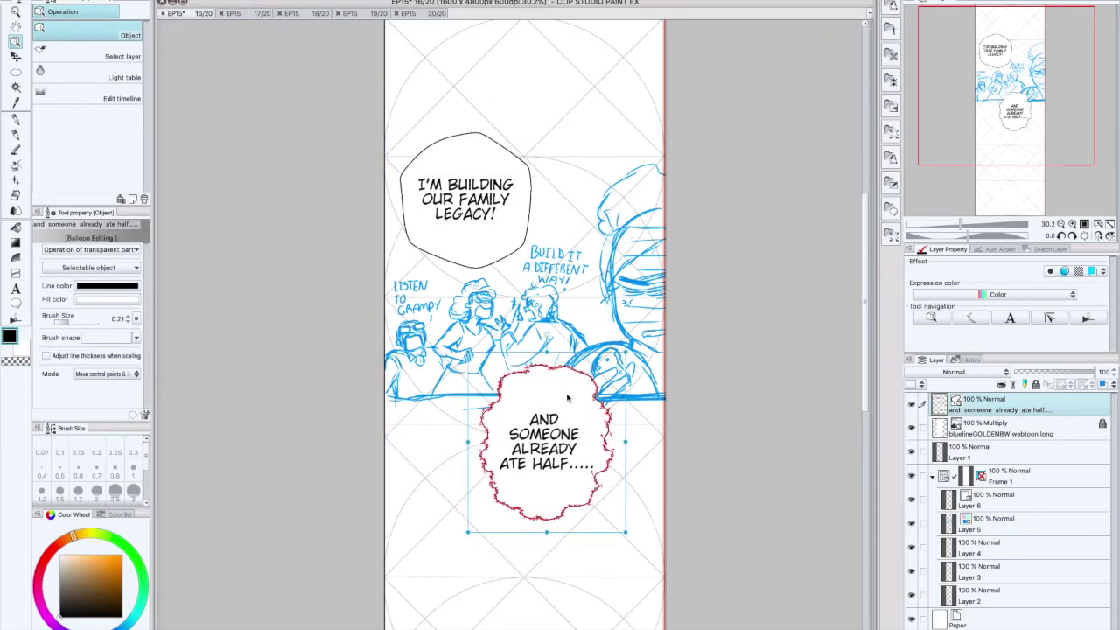
Draw the panel's top border across the page on Layer 5 and erase the large figure's hair near the border
click(15, 133)
click(982, 524)
drag(665, 196, 554, 198)
drag(385, 199, 665, 195)
key(c)
drag(663, 176, 612, 186)
Hide the blueline guide layer and nudge the "AND SOMEONE ALREADY ATE HALF....." text within its balloon
click(912, 428)
drag(865, 316, 865, 330)
click(16, 289)
click(105, 77)
click(16, 42)
click(585, 453)
drag(546, 408, 548, 406)
Draw tails with the Balloon pen from the lower balloon toward the large figure and from the upper balloon toward the woman
click(16, 289)
drag(596, 356, 600, 385)
key(super+w)
click(597, 233)
key(super+z)
drag(576, 334, 584, 357)
drag(445, 206, 455, 211)
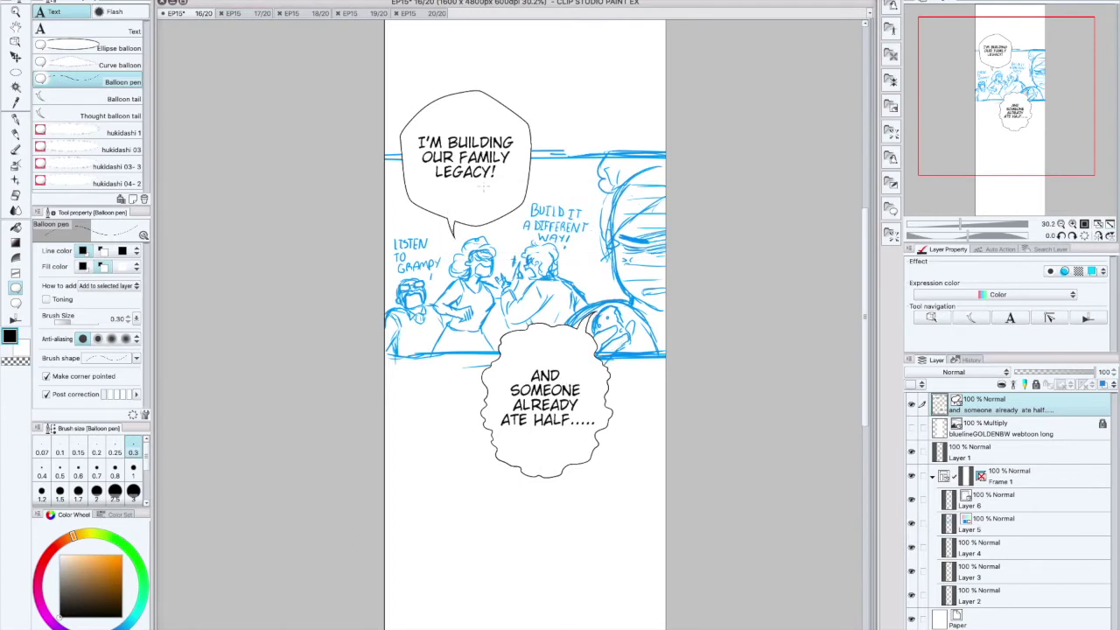
Close page 16 and place the "I'M HEADING OUT..." text in the upper part of page 17
key(super+w)
key(o)
drag(599, 45, 532, 198)
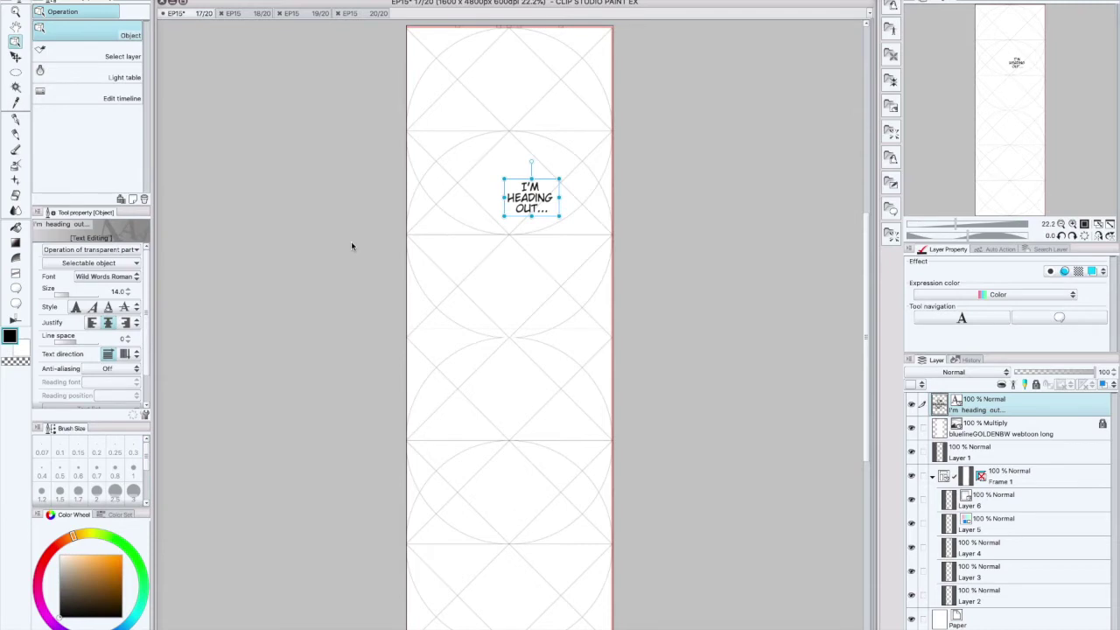
Sketch a frowning head with eyes, mouth and ears on Layer 5, below and left of the text
key(p)
click(1002, 527)
mouse_move(460, 257)
mouse_down()
mouse_move(481, 241)
mouse_move(463, 269)
mouse_move(481, 240)
mouse_up()
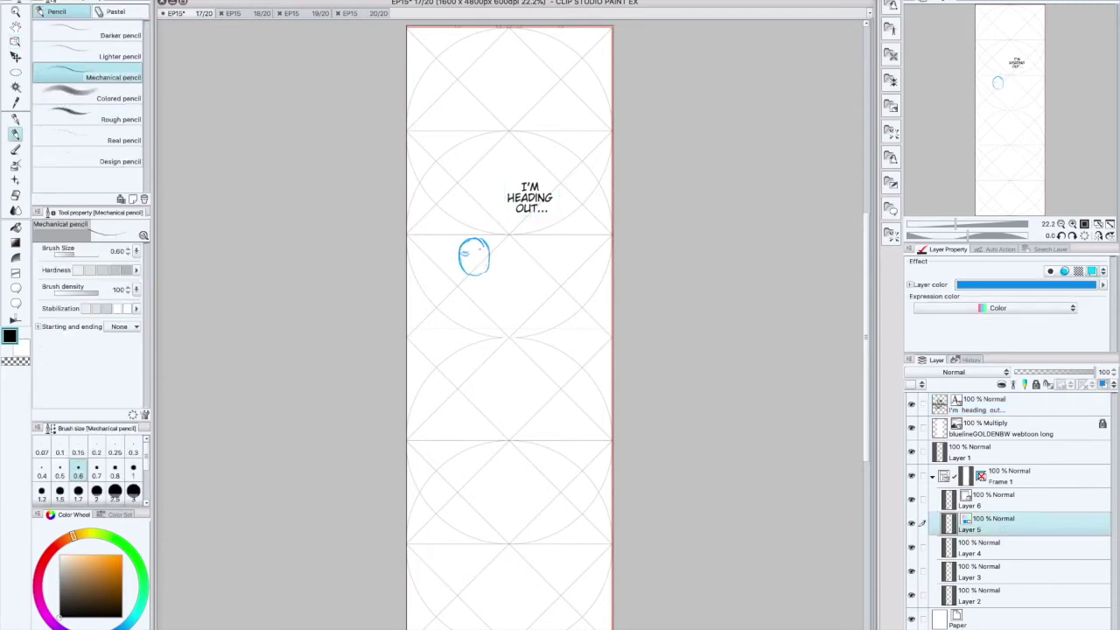
drag(469, 270, 485, 269)
mouse_move(473, 266)
mouse_down()
mouse_move(486, 264)
mouse_move(458, 266)
mouse_up()
drag(488, 245, 489, 266)
Sketch a row of rounded foreground shapes with a zigzag scribble above, and the figure's shoulder lines
drag(481, 324, 612, 281)
drag(530, 282, 581, 273)
drag(544, 273, 593, 253)
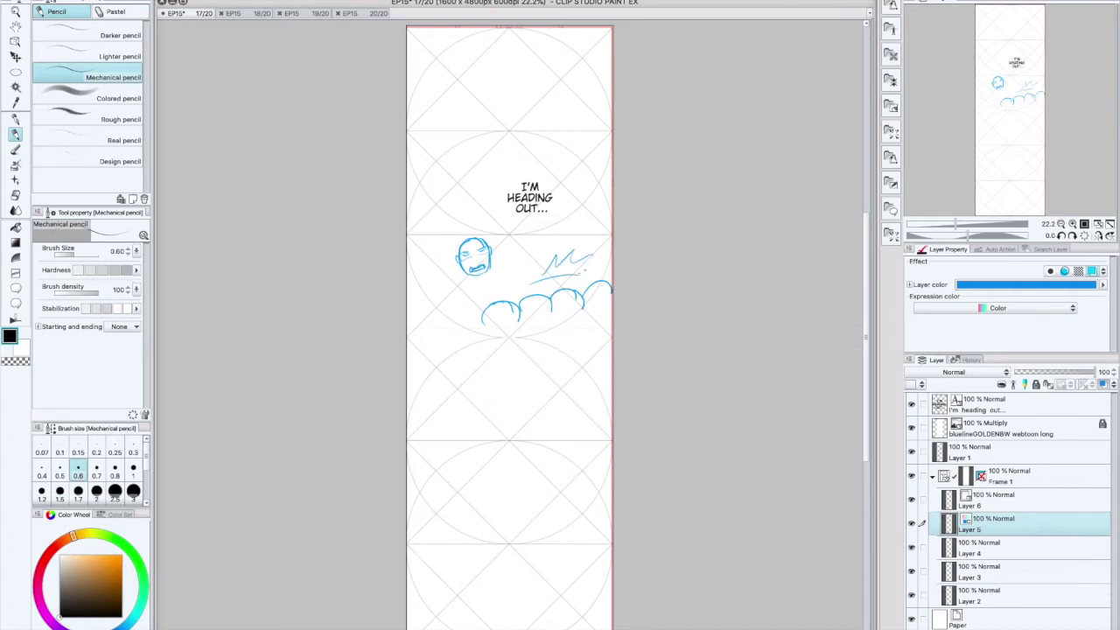
mouse_move(495, 274)
mouse_down()
mouse_move(469, 287)
mouse_move(526, 287)
mouse_move(518, 300)
mouse_up()
drag(493, 273, 468, 287)
Change the dialogue text to "I'M LEAVING."
click(15, 288)
click(96, 77)
click(95, 31)
drag(550, 209, 506, 199)
text(leaving.)
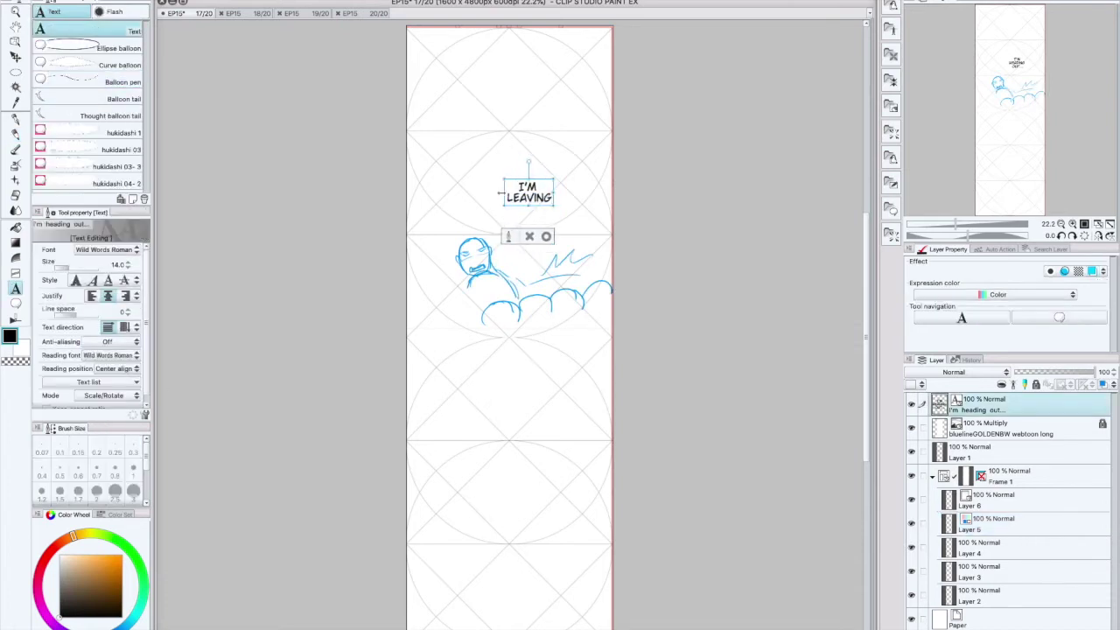
Sketch the figure's torso and arm on Layer 5 and reinforce the foreground shapes' outlines
click(16, 134)
click(1002, 525)
mouse_move(477, 276)
mouse_down()
mouse_move(466, 293)
mouse_move(612, 289)
mouse_up()
drag(489, 304, 480, 325)
drag(467, 285, 464, 304)
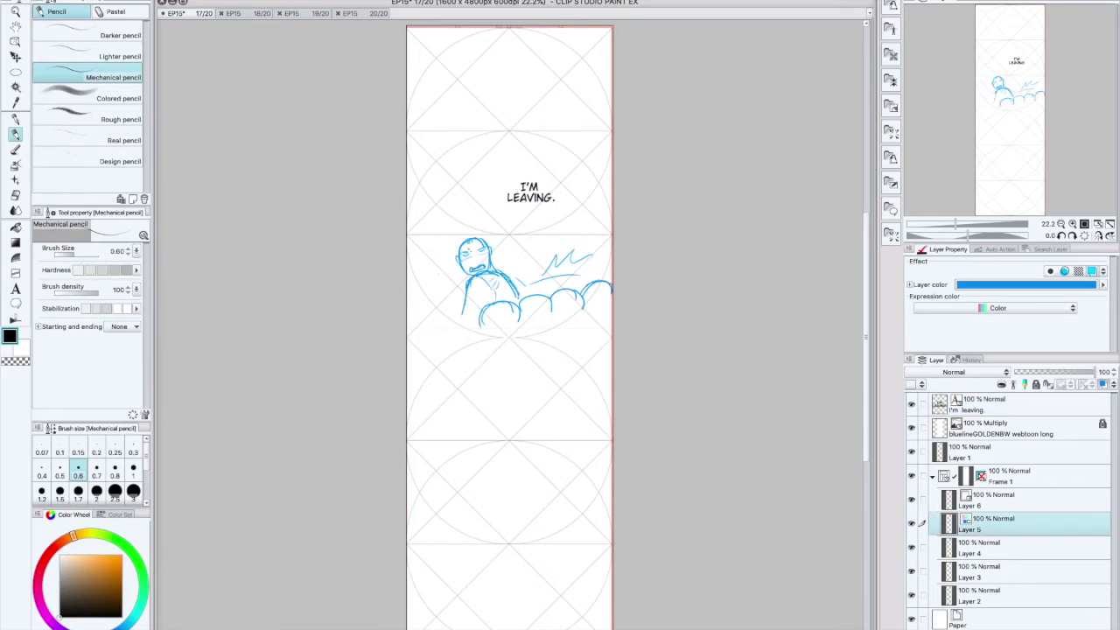
Add facial details and shading to the figure's head and sketch puffy hair on top
mouse_move(467, 252)
mouse_down()
mouse_move(479, 255)
mouse_move(476, 242)
mouse_up()
drag(483, 253, 495, 248)
mouse_move(456, 259)
mouse_down()
mouse_move(458, 272)
mouse_move(493, 261)
mouse_up()
mouse_move(457, 247)
mouse_down()
mouse_move(488, 238)
mouse_move(450, 241)
mouse_up()
drag(469, 221, 493, 244)
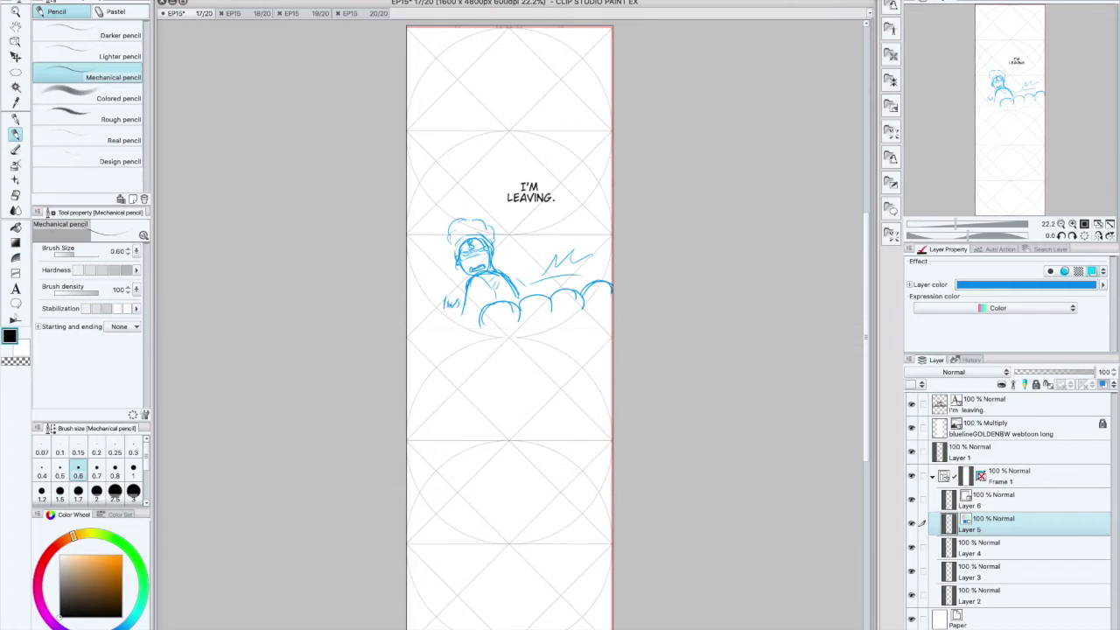
Sketch a flat-topped shape and a hand beside the figure's torso on Layer 5, undoing the stray strokes
drag(434, 293, 450, 286)
drag(450, 286, 465, 284)
mouse_move(455, 297)
mouse_down()
mouse_move(447, 310)
mouse_move(450, 287)
mouse_move(444, 308)
mouse_move(460, 308)
mouse_move(444, 315)
mouse_move(455, 299)
mouse_up()
drag(463, 295, 421, 295)
drag(433, 296, 446, 309)
mouse_move(445, 303)
mouse_down()
mouse_move(461, 309)
mouse_move(442, 313)
mouse_up()
drag(436, 306, 447, 321)
mouse_move(464, 296)
mouse_down()
mouse_move(453, 317)
mouse_move(460, 303)
mouse_up()
key(ctrl+z)
mouse_move(461, 304)
mouse_down()
mouse_move(456, 316)
mouse_move(444, 307)
mouse_up()
key(ctrl+z)
key(ctrl+z)
Draw the panel's lower border beneath the figure and strengthen the sides of the shape beside the torso
mouse_move(436, 300)
mouse_down()
mouse_move(443, 312)
mouse_move(612, 329)
mouse_up()
drag(418, 329, 518, 326)
drag(462, 310, 452, 320)
mouse_move(459, 304)
mouse_down()
mouse_move(446, 320)
mouse_move(452, 307)
mouse_up()
key(ctrl+z)
key(ctrl+z)
drag(433, 298, 433, 325)
drag(463, 309, 460, 327)
Reinforce the figure's hair and draw the panel's upper border across the page at the dialogue's height
drag(444, 248, 491, 236)
mouse_move(435, 329)
mouse_down()
mouse_move(429, 198)
mouse_move(493, 178)
mouse_up()
key(ctrl+z)
drag(428, 203, 613, 200)
drag(525, 199, 364, 197)
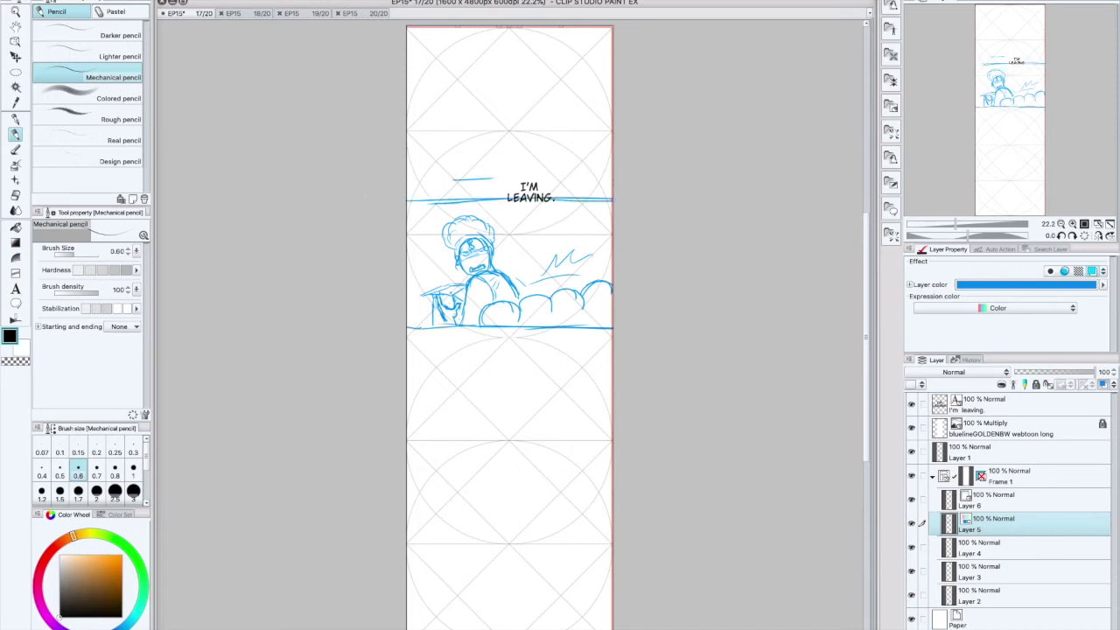
Add emphasis scribbles around the figure and exclamation and question marks above the foreground shapes
drag(422, 283, 442, 273)
drag(417, 224, 428, 235)
drag(424, 235, 431, 243)
drag(436, 209, 511, 212)
drag(527, 241, 531, 249)
drag(410, 266, 423, 276)
drag(511, 247, 496, 268)
mouse_move(517, 307)
mouse_down()
mouse_move(551, 322)
mouse_move(582, 312)
mouse_up()
drag(605, 237, 597, 265)
drag(593, 270, 592, 273)
drag(608, 246, 604, 262)
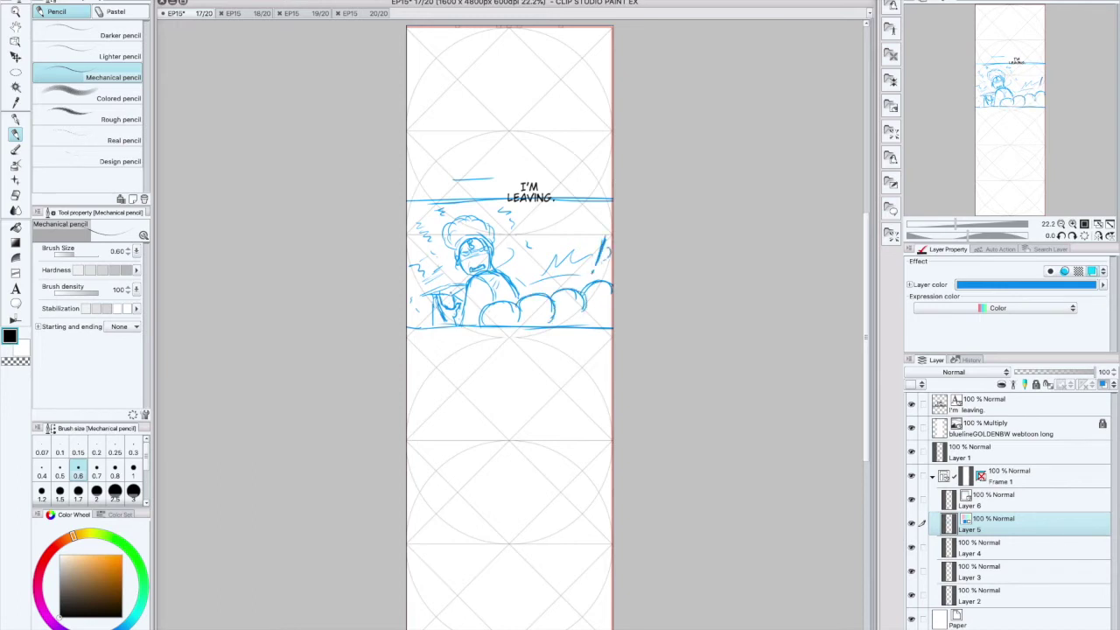
click(528, 283)
mouse_move(524, 258)
mouse_down()
mouse_move(522, 279)
mouse_move(534, 275)
mouse_up()
click(533, 283)
Place the Horror_01 balloon behind "I'M LEAVING." and add a tail pointing to the figure
click(891, 210)
scroll(835, 252, down, 5)
scroll(836, 252, down, 6)
drag(831, 254, 539, 199)
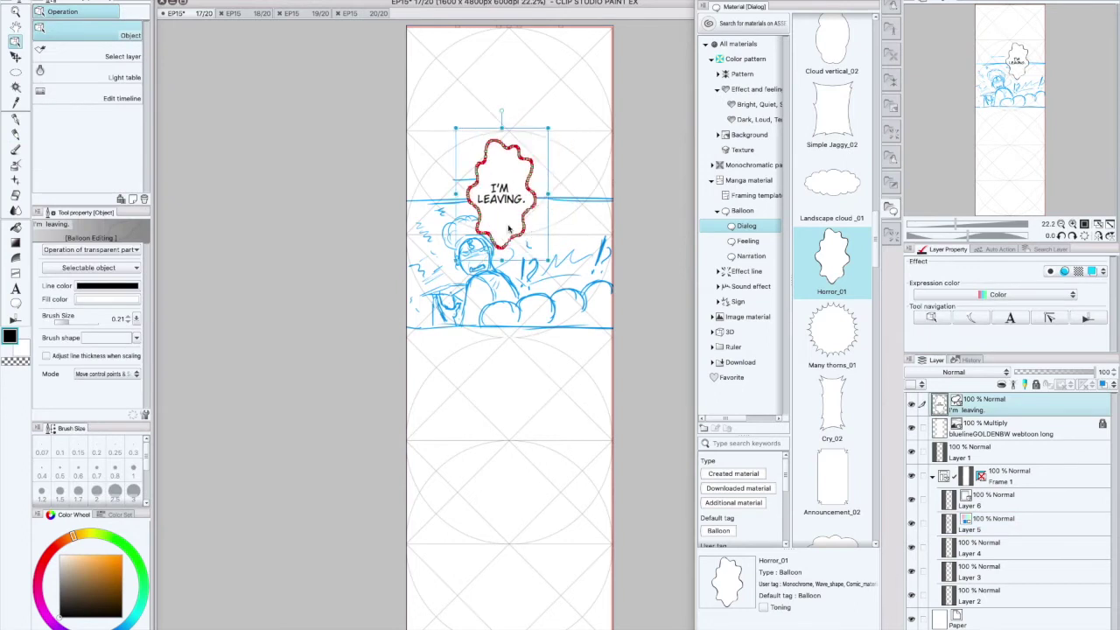
key(t)
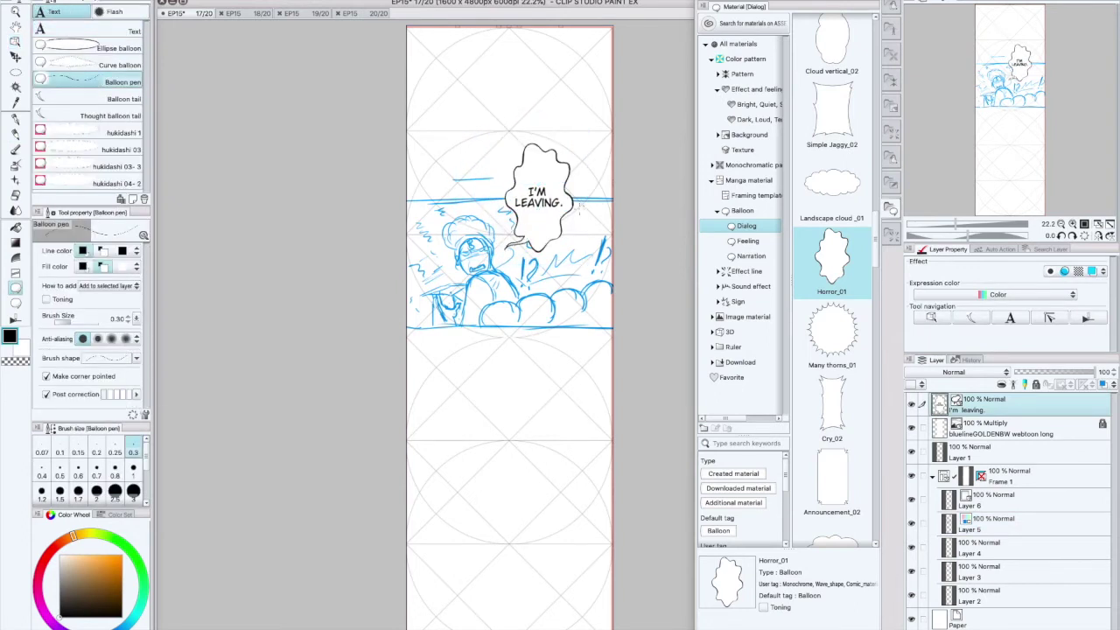
Hide the blueline template layer, and save and close page 17
click(911, 427)
key(super+s)
key(super+w)
Move the game pass dialogue onto page 18's canvas and correct its third line to "LEAVING"
click(15, 42)
drag(513, 78, 448, 132)
key(t)
text(leva)
key(BackSpace)
key(BackSpace)
text(ing)
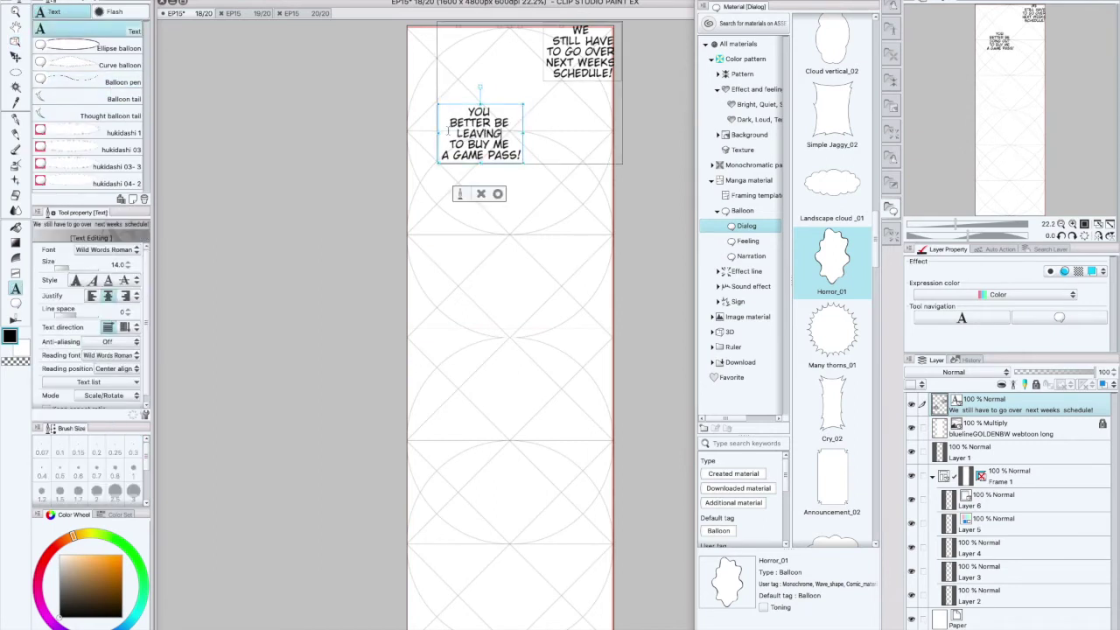
Rebreak the dialogue lines as "YOU / BETTER BE / LEAVING TO / BUY ME A / GAME PASS!"
click(452, 142)
key(BackSpace)
click(510, 134)
key(Return)
click(445, 155)
key(BackSpace)
click(499, 144)
key(Return)
click(493, 193)
key(o)
Position the schedule dialogue near the page's upper left and the game pass dialogue lower on the right side
drag(502, 150, 485, 190)
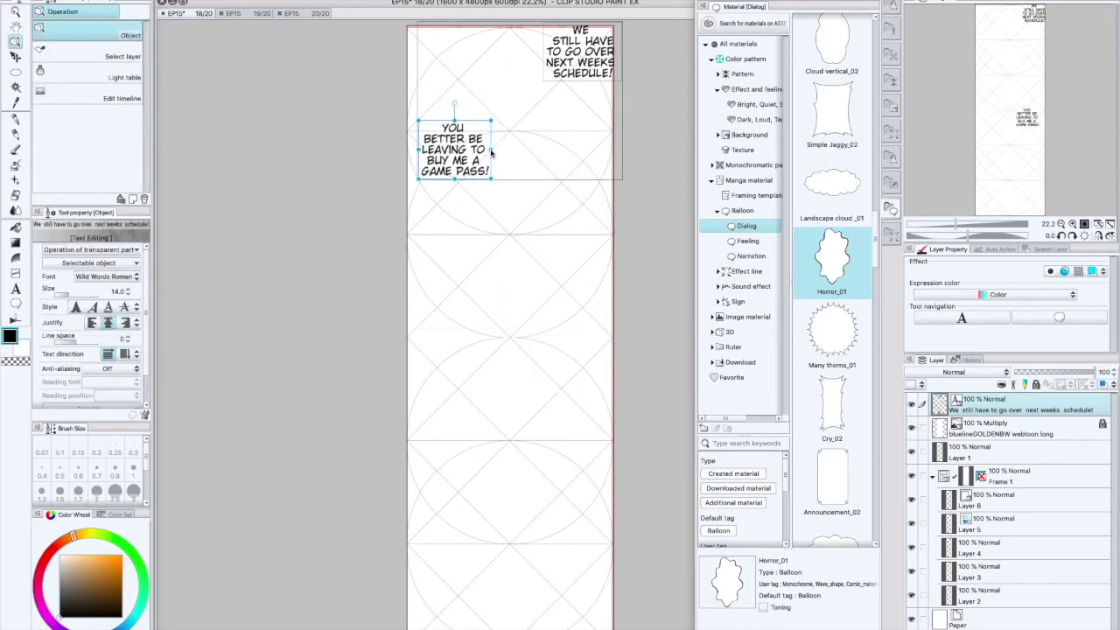
drag(582, 62, 574, 357)
click(986, 514)
drag(459, 158, 489, 437)
mouse_move(573, 350)
mouse_down()
mouse_move(487, 235)
mouse_move(458, 129)
mouse_up()
drag(487, 434, 570, 396)
Sketch a curved head outline and vertical background shapes below the schedule dialogue on Layer 5 with the Mechanical pencil
click(986, 523)
click(17, 134)
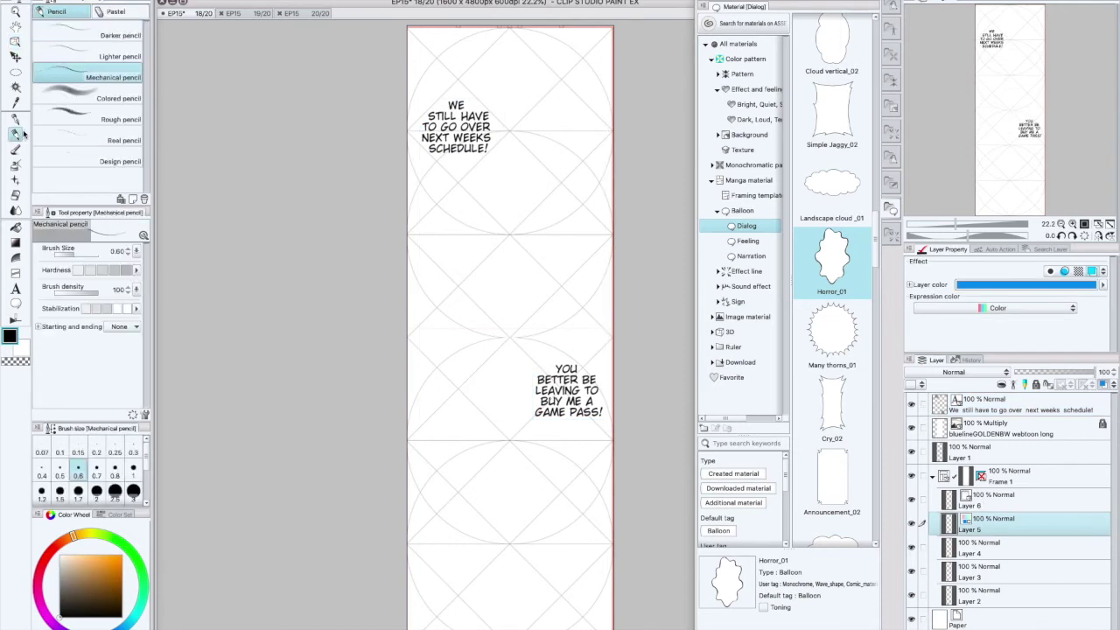
drag(456, 168, 487, 206)
mouse_move(529, 155)
mouse_down()
mouse_move(516, 190)
mouse_move(494, 150)
mouse_move(516, 198)
mouse_move(515, 245)
mouse_up()
drag(518, 201, 525, 247)
drag(530, 133, 532, 242)
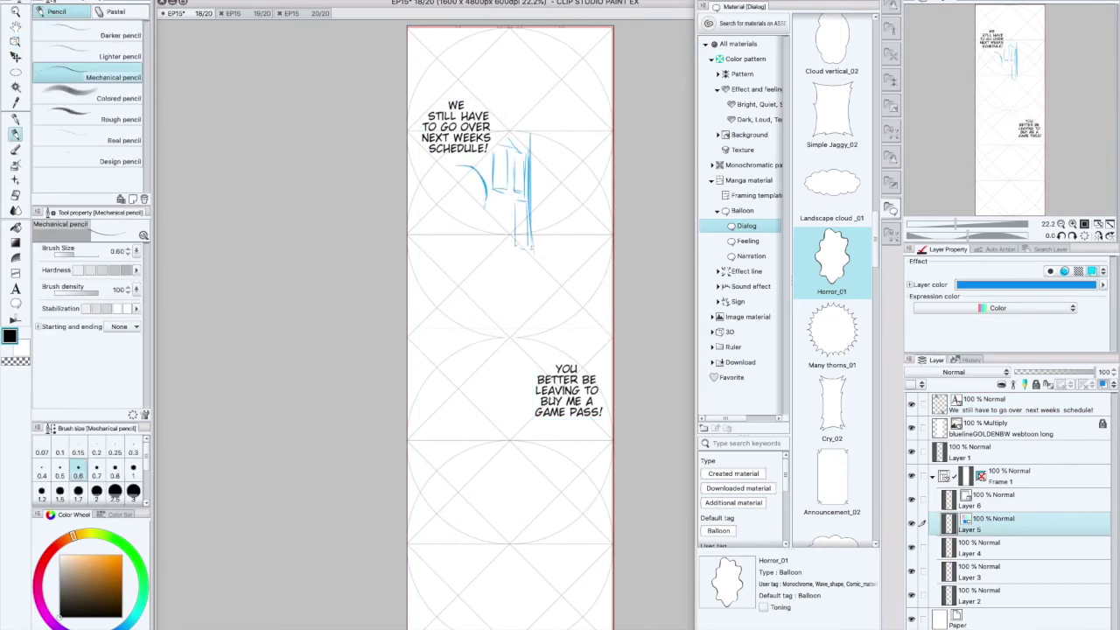
Sketch a figure with head, shoulders and raised arms beside the vertical background lines
drag(560, 171, 549, 187)
drag(569, 203, 558, 214)
drag(549, 198, 538, 224)
drag(555, 170, 546, 192)
drag(552, 191, 541, 212)
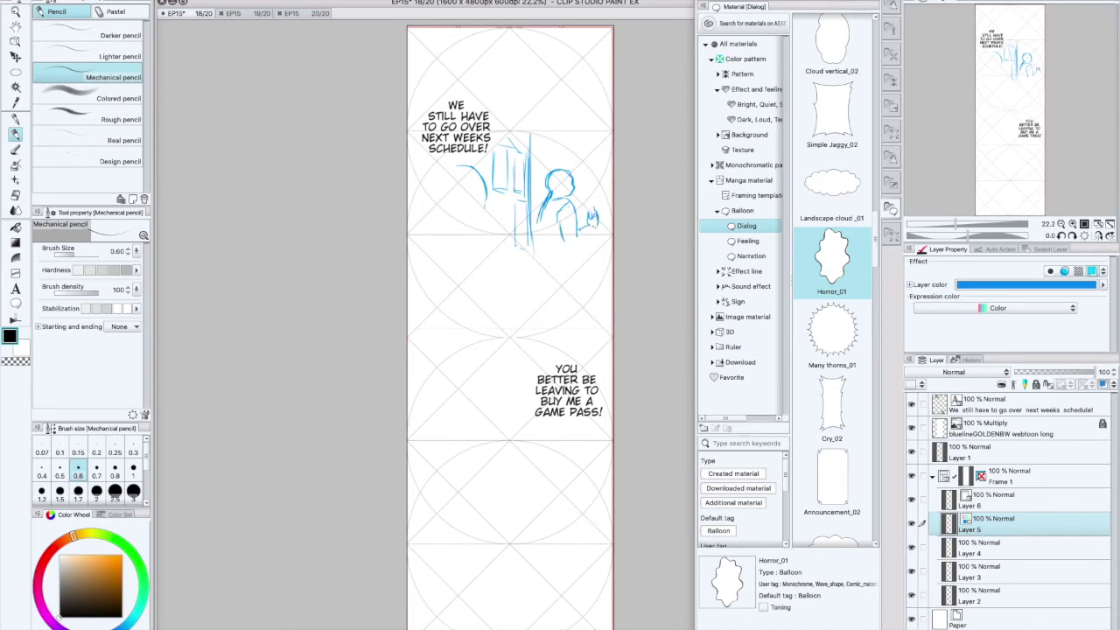
drag(581, 205, 584, 219)
drag(560, 220, 537, 259)
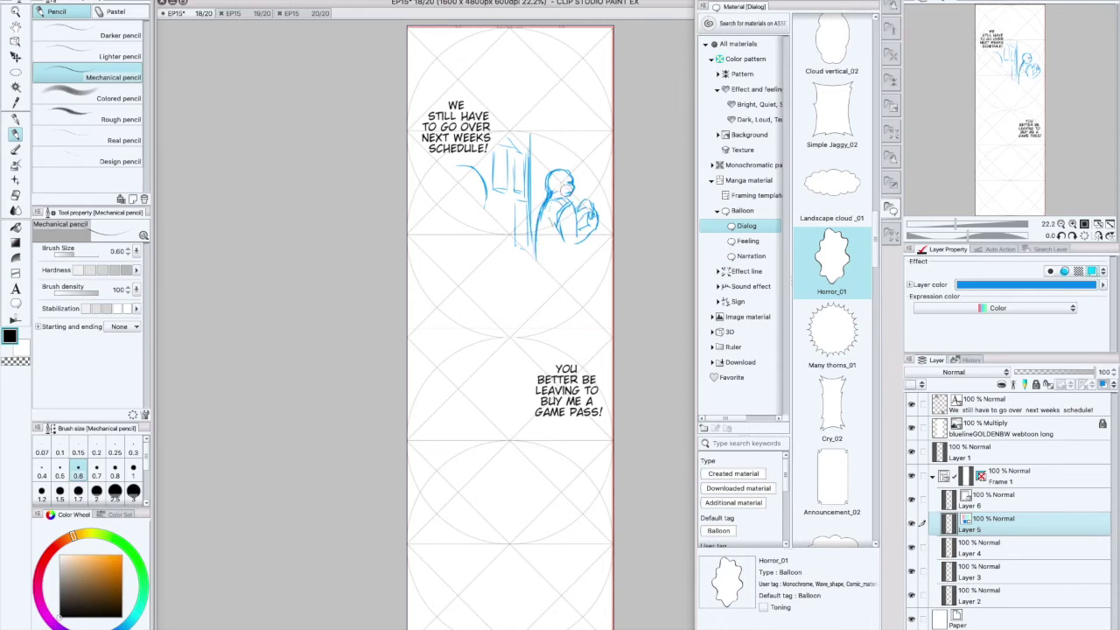
Reinforce the figure's head and back outlines, and move the whole sketch farther below the schedule dialogue
drag(551, 174, 544, 193)
drag(557, 172, 572, 184)
mouse_move(562, 235)
mouse_down()
mouse_move(574, 245)
mouse_move(540, 257)
mouse_up()
drag(541, 225, 538, 258)
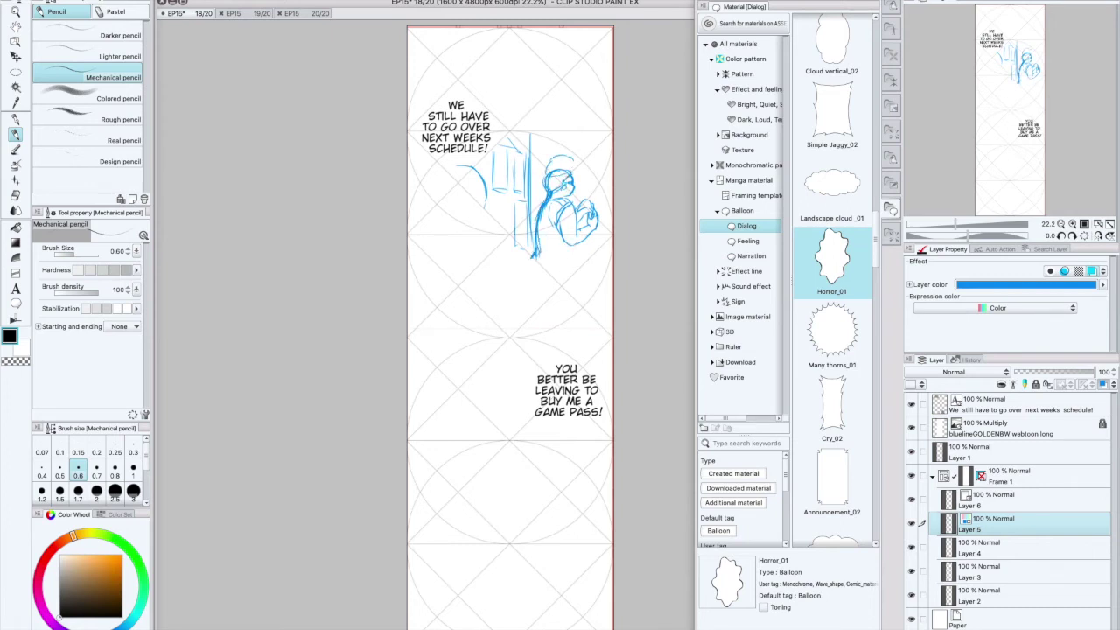
drag(544, 202, 535, 252)
click(16, 58)
drag(525, 202, 526, 238)
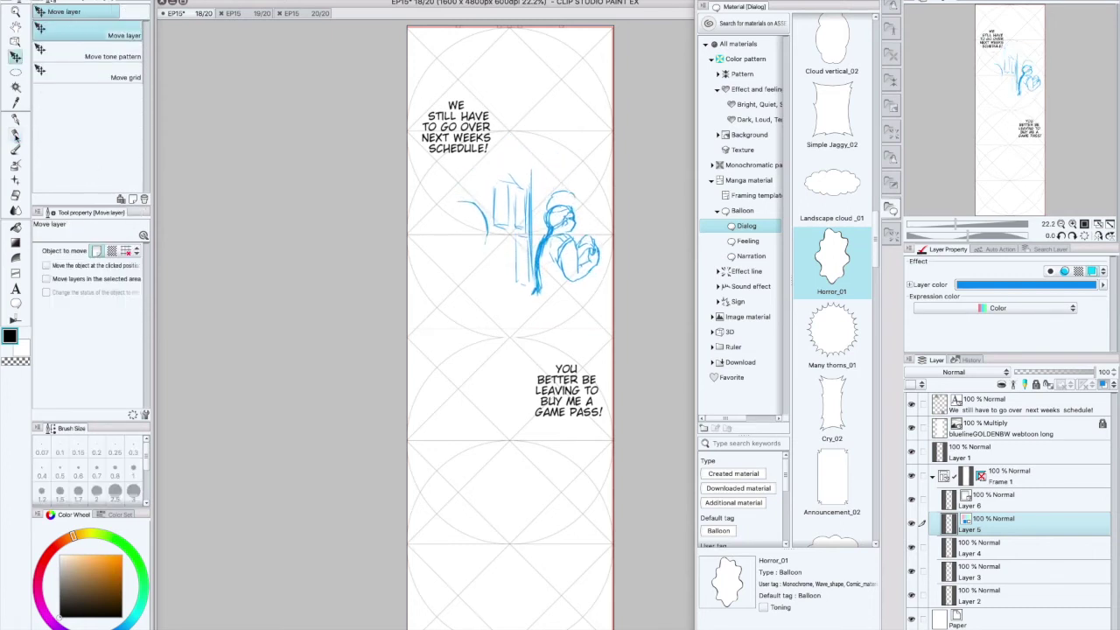
Draw a rectangular panel frame around the figure and add puffy hair on its head
click(14, 133)
drag(612, 285, 497, 292)
drag(604, 187, 604, 285)
drag(528, 196, 528, 161)
drag(613, 161, 486, 161)
mouse_move(606, 160)
mouse_down()
mouse_move(606, 203)
mouse_move(579, 191)
mouse_up()
drag(563, 194, 579, 210)
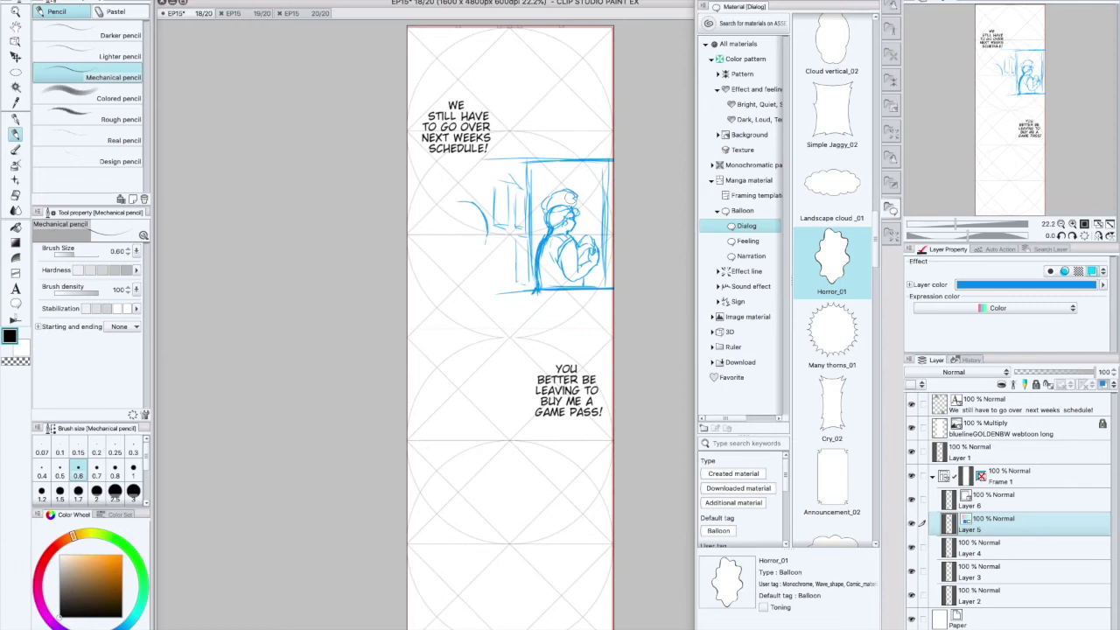
Sketch the foreground character's profile with an open mouth, neck, shoulders and fringe facing the framed figure
drag(480, 210, 475, 304)
drag(462, 278, 457, 312)
drag(427, 272, 449, 326)
mouse_move(478, 253)
mouse_down()
mouse_move(467, 265)
mouse_move(482, 272)
mouse_up()
drag(480, 207, 487, 244)
drag(491, 242, 481, 269)
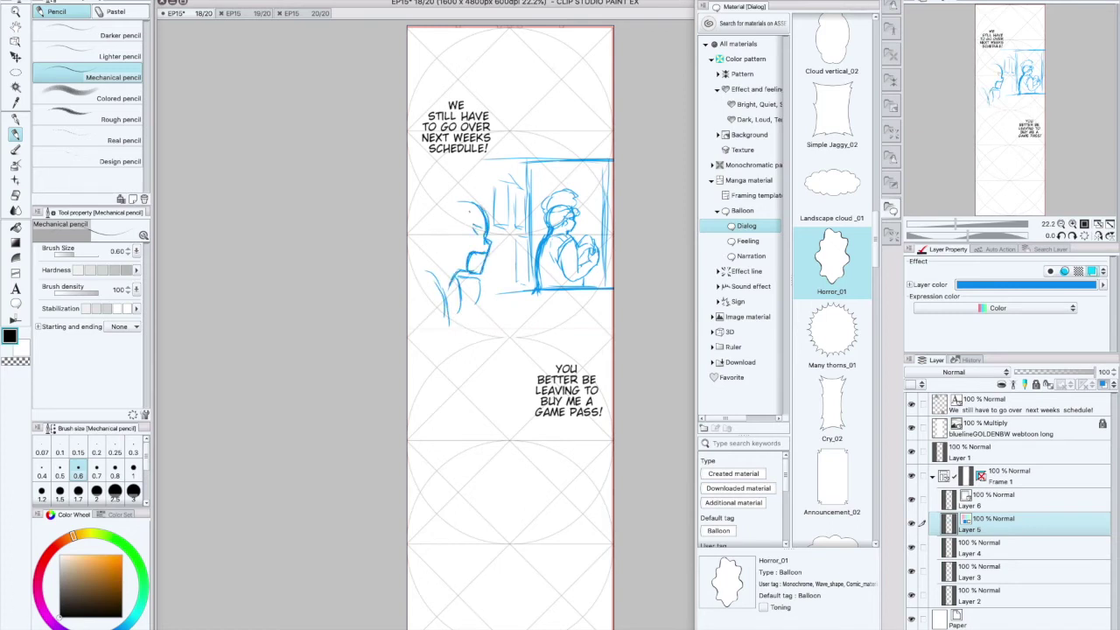
mouse_move(469, 255)
mouse_down()
mouse_move(467, 266)
mouse_move(478, 250)
mouse_up()
drag(467, 198, 495, 230)
Draw the panel's lower border under both characters and sketch a boxy shape in front of the foreground face
mouse_move(478, 276)
mouse_down()
mouse_move(473, 312)
mouse_move(457, 311)
mouse_move(517, 286)
mouse_up()
mouse_move(408, 301)
mouse_down()
mouse_move(532, 289)
mouse_move(495, 287)
mouse_up()
drag(482, 285, 607, 285)
drag(428, 299, 523, 294)
drag(441, 310, 476, 308)
drag(496, 261, 489, 285)
mouse_move(497, 261)
mouse_down()
mouse_move(518, 285)
mouse_move(490, 285)
mouse_up()
Add an ear, face details and side hair strands to the foreground character
drag(466, 268, 456, 272)
drag(442, 231, 433, 232)
drag(433, 232, 443, 248)
drag(457, 219, 451, 240)
mouse_move(451, 226)
mouse_down()
mouse_move(444, 237)
mouse_move(456, 235)
mouse_up()
Handwrite "DON'T CARE" above the framed figure's head
drag(546, 173, 547, 181)
drag(546, 172, 547, 181)
drag(556, 172, 557, 172)
mouse_move(561, 179)
mouse_down()
mouse_move(567, 172)
mouse_move(577, 188)
mouse_up()
drag(581, 189, 586, 187)
Sketch the foreground character's hair and back outlines and add vertical background strokes beneath the panel's upper border
mouse_move(412, 185)
mouse_down()
mouse_move(468, 185)
mouse_move(465, 204)
mouse_up()
drag(408, 217, 450, 216)
mouse_move(410, 231)
mouse_down()
mouse_move(426, 233)
mouse_move(432, 267)
mouse_up()
drag(432, 266, 409, 283)
mouse_move(425, 162)
mouse_down()
mouse_move(538, 161)
mouse_move(492, 199)
mouse_up()
mouse_move(509, 173)
mouse_down()
mouse_move(510, 198)
mouse_move(520, 196)
mouse_move(491, 196)
mouse_up()
mouse_move(506, 161)
mouse_down()
mouse_move(507, 205)
mouse_move(480, 189)
mouse_up()
drag(475, 157, 475, 196)
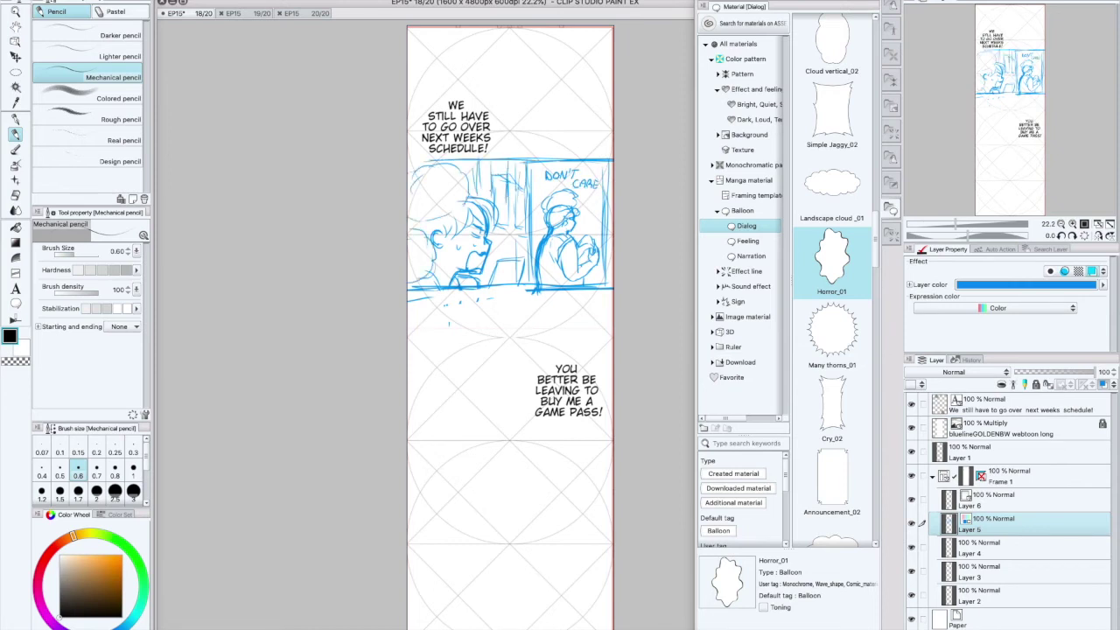
Close the Material palette and bring the page's empty lower part into view
click(891, 208)
scroll(856, 262, down, 2)
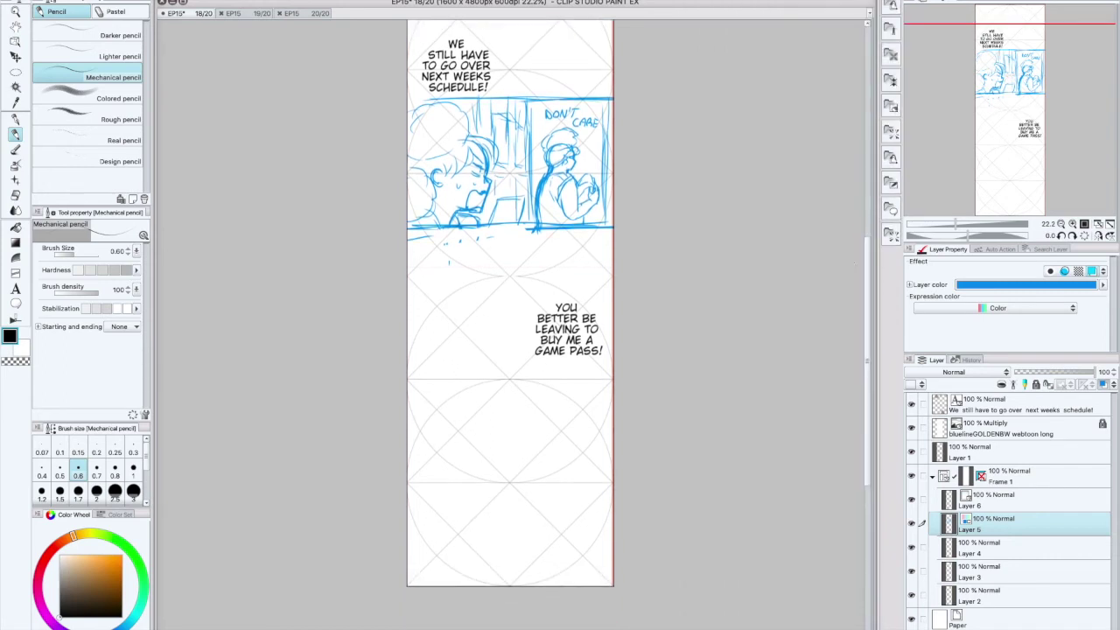
scroll(510, 323, down, 2)
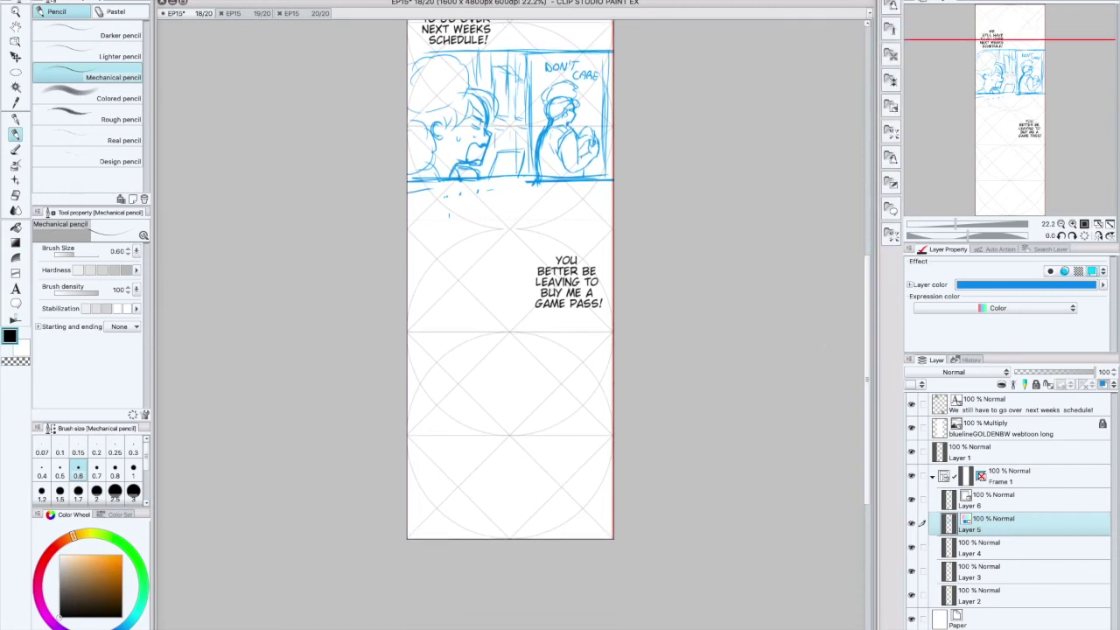
mouse_move(430, 329)
mouse_down()
mouse_move(451, 303)
mouse_move(479, 333)
mouse_move(441, 376)
mouse_move(484, 354)
mouse_up()
mouse_move(453, 304)
mouse_down()
mouse_move(473, 305)
mouse_move(485, 344)
mouse_up()
mouse_move(475, 308)
mouse_down()
mouse_move(474, 373)
mouse_move(481, 368)
mouse_up()
key(ctrl+z)
key(ctrl+z)
key(ctrl+z)
Sketch a scowling head with brows, eyes, mouth and an ear beside the game pass dialogue
mouse_move(425, 345)
mouse_down()
mouse_move(468, 300)
mouse_move(466, 377)
mouse_up()
drag(429, 317, 429, 364)
drag(427, 341, 477, 343)
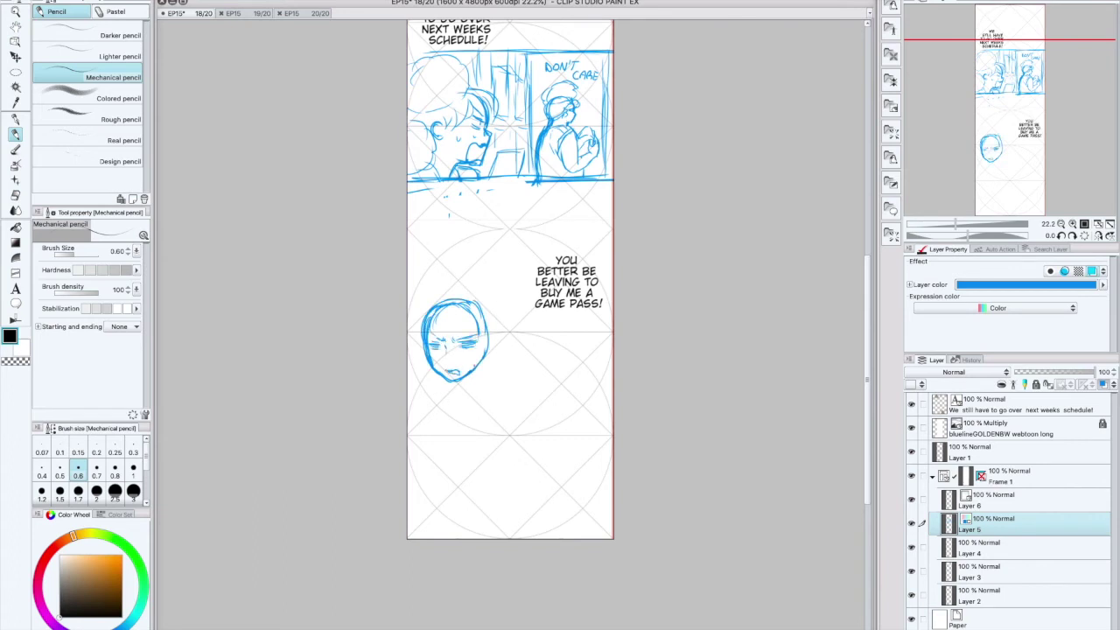
drag(490, 333, 493, 349)
Sketch the scowling character's neck, chest and a hand beneath the head
drag(436, 396, 443, 434)
drag(459, 392, 453, 418)
drag(494, 379, 470, 439)
drag(457, 396, 482, 399)
drag(461, 420, 457, 443)
Sketch and reinforce the scowling character's shoulder and arm outlines
drag(429, 369, 410, 388)
drag(423, 397, 441, 430)
drag(432, 372, 414, 393)
mouse_move(417, 386)
mouse_down()
mouse_move(413, 417)
mouse_move(429, 429)
mouse_up()
drag(425, 396, 431, 440)
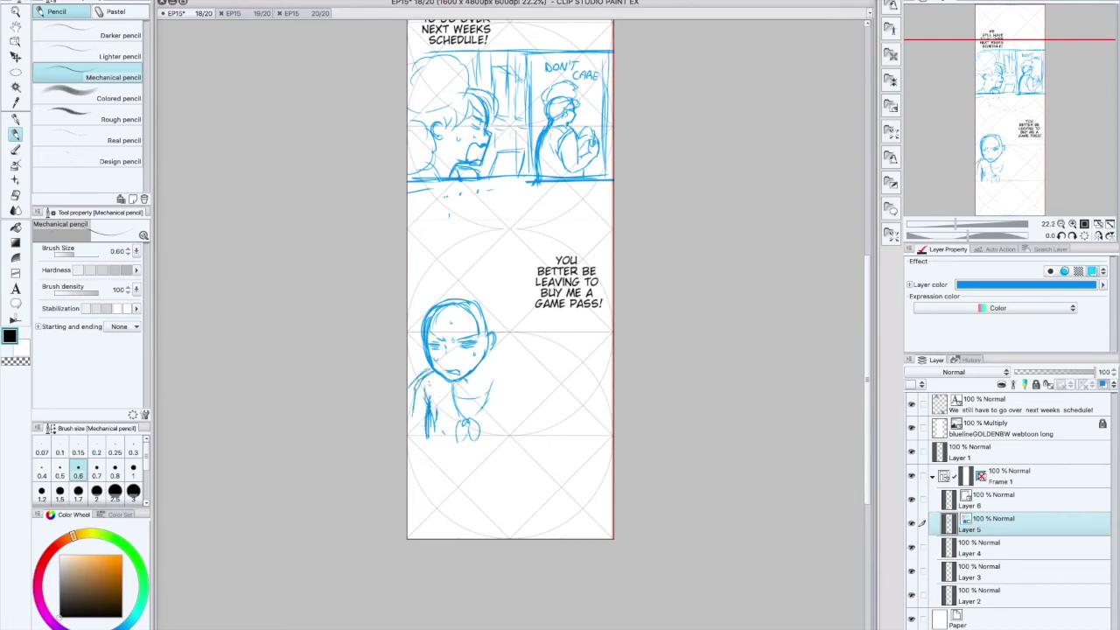
Sketch the scowling character's hairline, adding curls over the forehead and along the side of the face
drag(458, 298, 483, 313)
drag(480, 313, 492, 349)
drag(448, 301, 459, 314)
mouse_move(441, 311)
mouse_down()
mouse_move(485, 326)
mouse_move(451, 334)
mouse_up()
drag(426, 338, 419, 363)
Sketch the scowling character's shoulder and neckline, and reinforce the outline around the ear
mouse_move(477, 329)
mouse_down()
mouse_move(495, 368)
mouse_move(479, 368)
mouse_move(536, 375)
mouse_up()
mouse_move(494, 366)
mouse_down()
mouse_move(490, 397)
mouse_move(506, 410)
mouse_move(522, 361)
mouse_up()
drag(480, 299, 500, 345)
drag(491, 334, 490, 353)
drag(496, 342, 458, 417)
drag(450, 383, 461, 427)
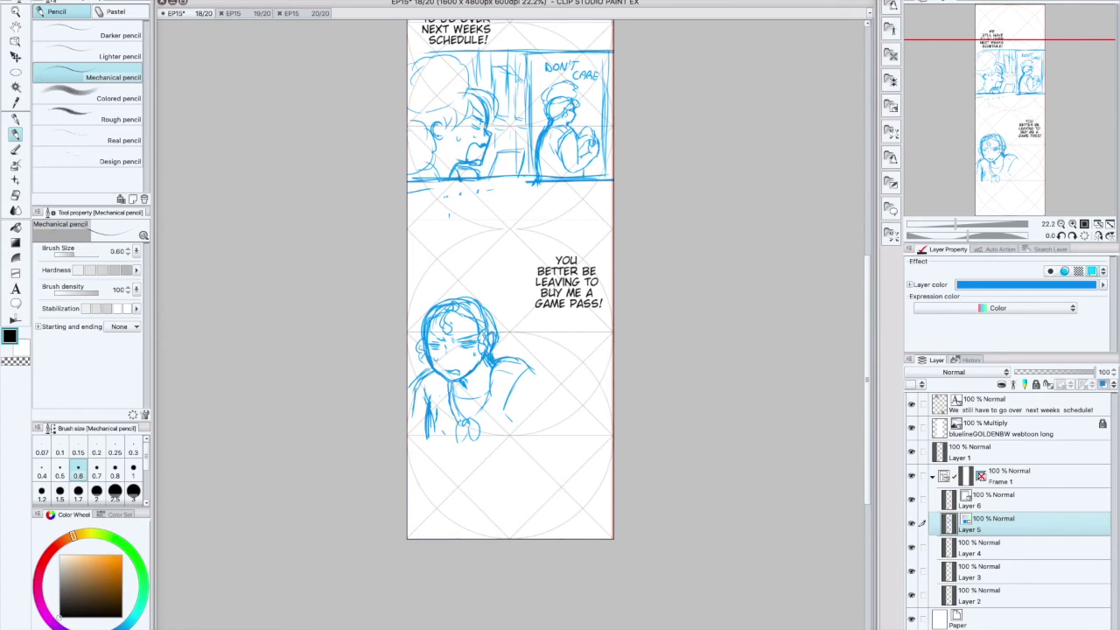
Sketch the character's outstretched arm, sleeve folds and torso sides, undoing the unwanted strokes
drag(486, 371, 472, 417)
mouse_move(493, 366)
mouse_down()
mouse_move(490, 381)
mouse_move(522, 359)
mouse_up()
drag(492, 384, 513, 395)
drag(508, 403, 505, 426)
drag(427, 383, 418, 417)
drag(504, 355, 555, 406)
mouse_move(416, 385)
mouse_down()
mouse_move(408, 417)
mouse_move(422, 436)
mouse_up()
key(ctrl+z)
key(ctrl+z)
key(ctrl+z)
Draw the character's collar lines meeting in a small knot on the chest, redoing the knot strokes
drag(450, 384, 460, 418)
drag(490, 387, 453, 443)
mouse_move(462, 422)
mouse_down()
mouse_move(472, 436)
mouse_move(473, 420)
mouse_up()
key(ctrl+z)
key(ctrl+z)
drag(458, 425, 448, 441)
drag(464, 415, 478, 420)
drag(476, 423, 466, 440)
Sketch a large, puffy hair outline above and around the scowling character's head
drag(429, 306, 411, 273)
mouse_move(448, 252)
mouse_down()
mouse_move(504, 279)
mouse_move(501, 326)
mouse_up()
drag(435, 259, 410, 275)
drag(429, 322, 410, 298)
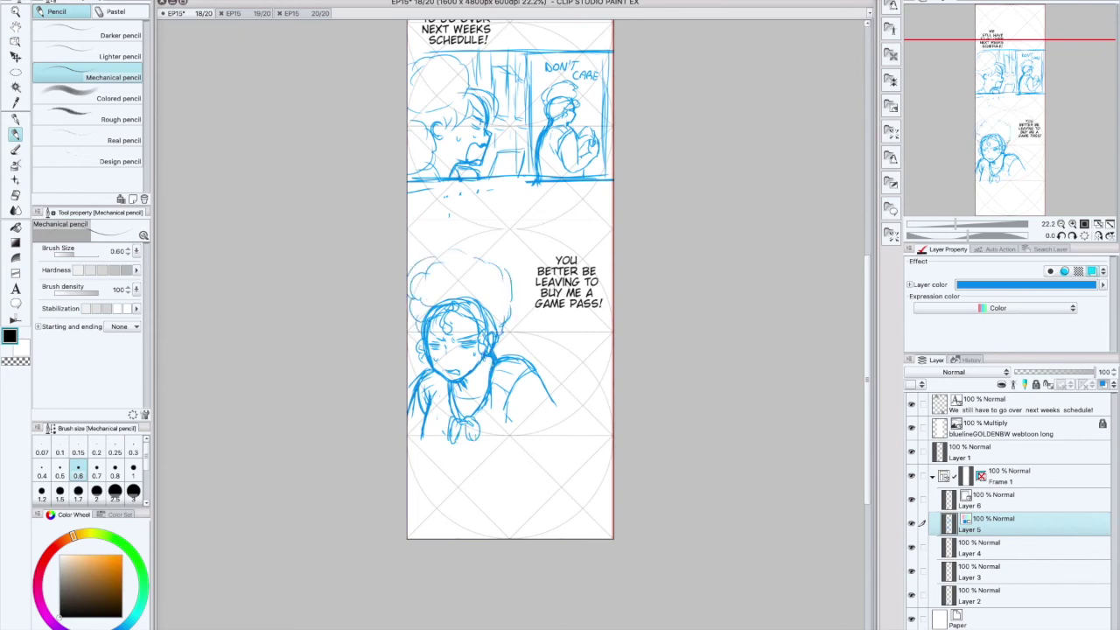
Sketch a small rounded figure with tufts and radiating marks beneath the game pass dialogue
drag(570, 355, 561, 373)
mouse_move(566, 366)
mouse_down()
mouse_move(563, 379)
mouse_move(588, 381)
mouse_up()
drag(570, 369, 569, 386)
drag(565, 354, 583, 344)
mouse_move(578, 347)
mouse_down()
mouse_move(590, 334)
mouse_move(611, 352)
mouse_move(597, 393)
mouse_move(572, 397)
mouse_up()
mouse_move(574, 388)
mouse_down()
mouse_move(581, 410)
mouse_move(603, 405)
mouse_up()
drag(571, 401, 578, 412)
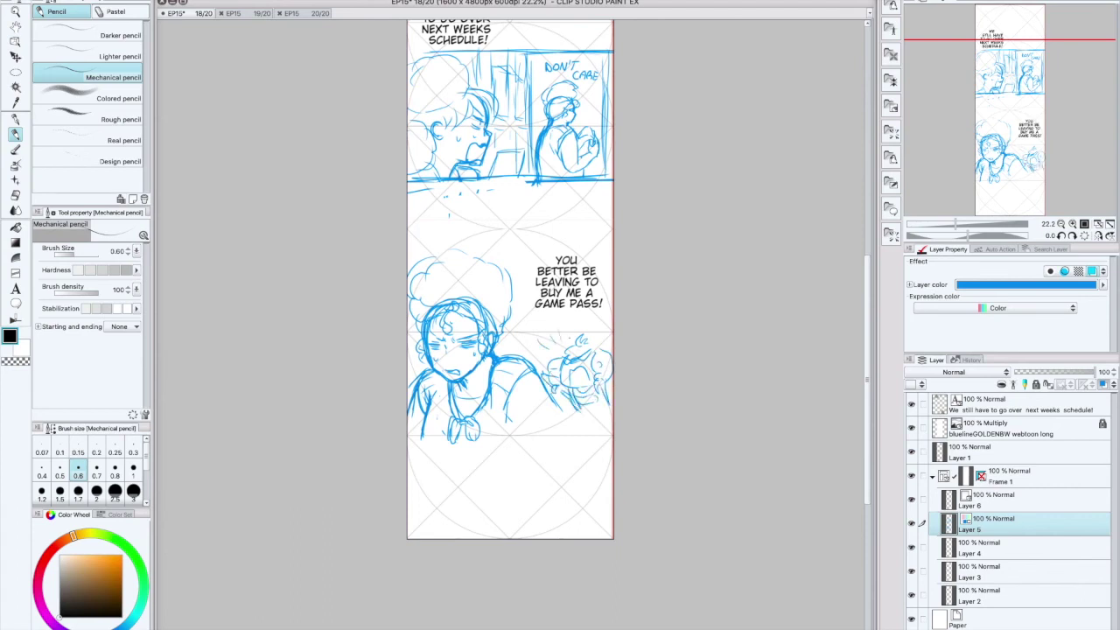
Extend the character's arm lines downward and draw the panel's bottom border across the page
drag(557, 404, 574, 430)
drag(509, 418, 528, 439)
drag(413, 436, 613, 433)
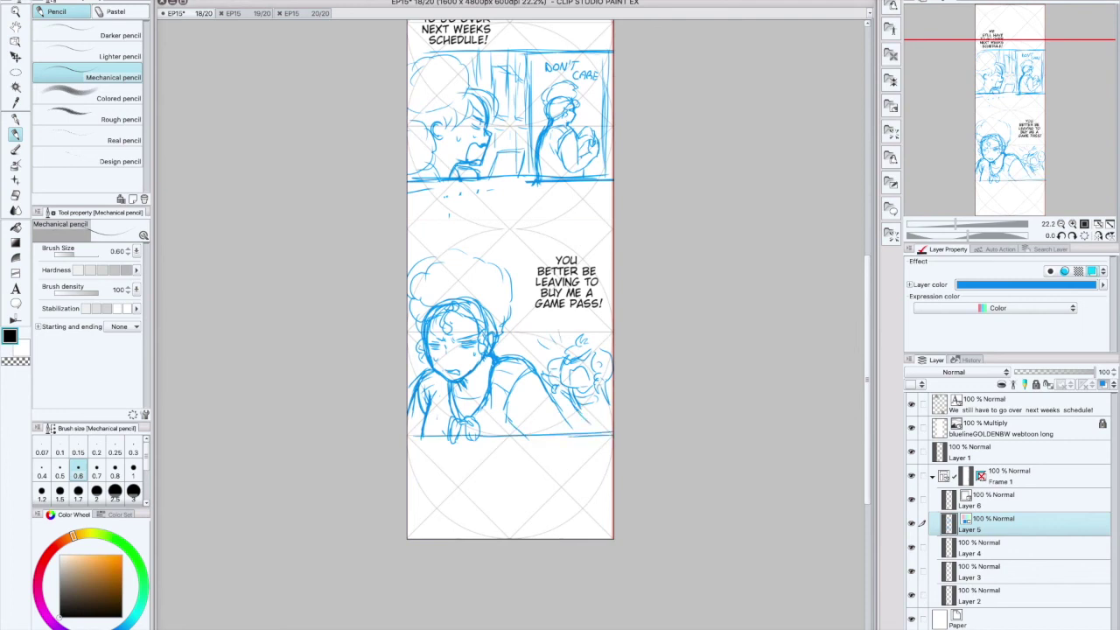
Lasso the small figure and move it slightly lower, and draw the panel's top border across the page
key(m)
mouse_move(612, 336)
mouse_down()
mouse_move(535, 339)
mouse_move(549, 388)
mouse_move(507, 418)
mouse_move(616, 350)
mouse_move(534, 352)
mouse_move(589, 309)
mouse_up()
click(530, 499)
click(469, 499)
click(595, 447)
drag(592, 419, 603, 446)
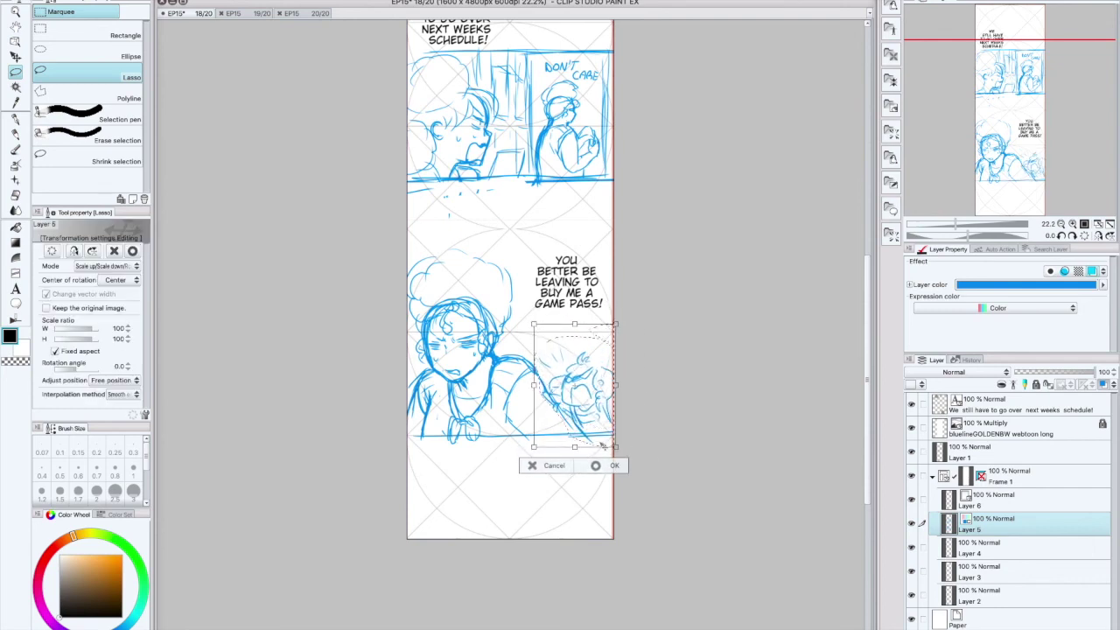
key(Return)
key(ctrl+d)
key(p)
drag(410, 258, 614, 257)
Try a Simple Jaggy_02 balloon around the game pass dialogue, scaling it and positioning it with the text
click(891, 208)
drag(836, 121, 587, 311)
drag(586, 313, 567, 312)
drag(611, 280, 626, 280)
drag(577, 313, 574, 347)
drag(523, 338, 573, 348)
drag(488, 343, 494, 344)
drag(488, 267, 502, 303)
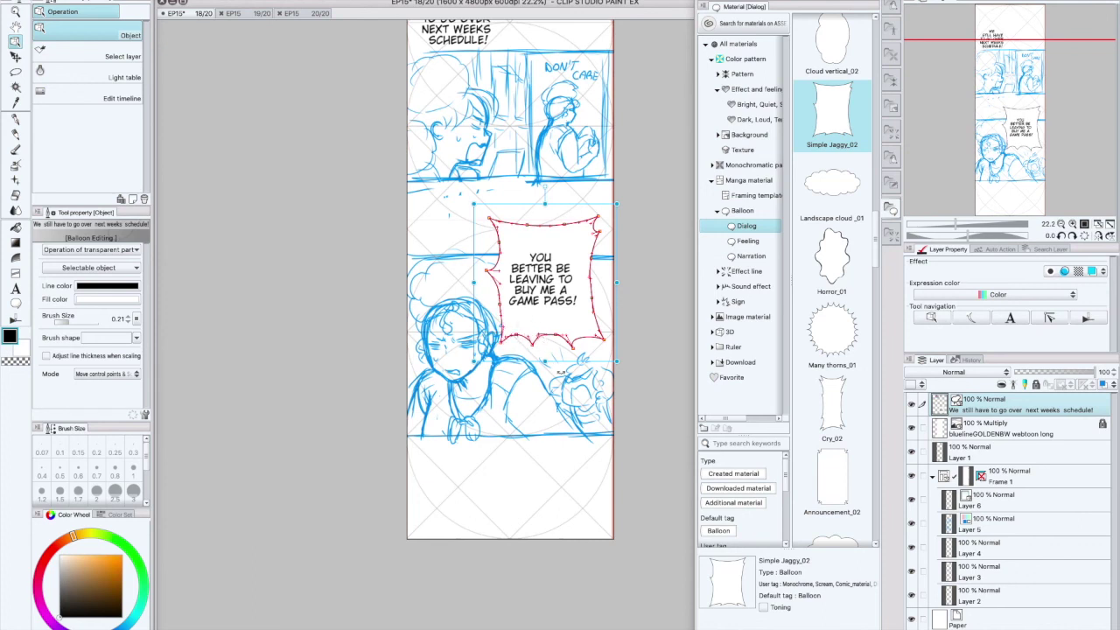
Hide the blueline guide layer and delete the jaggy balloon around the game pass dialogue
click(983, 530)
click(913, 425)
click(549, 287)
click(592, 338)
key(Delete)
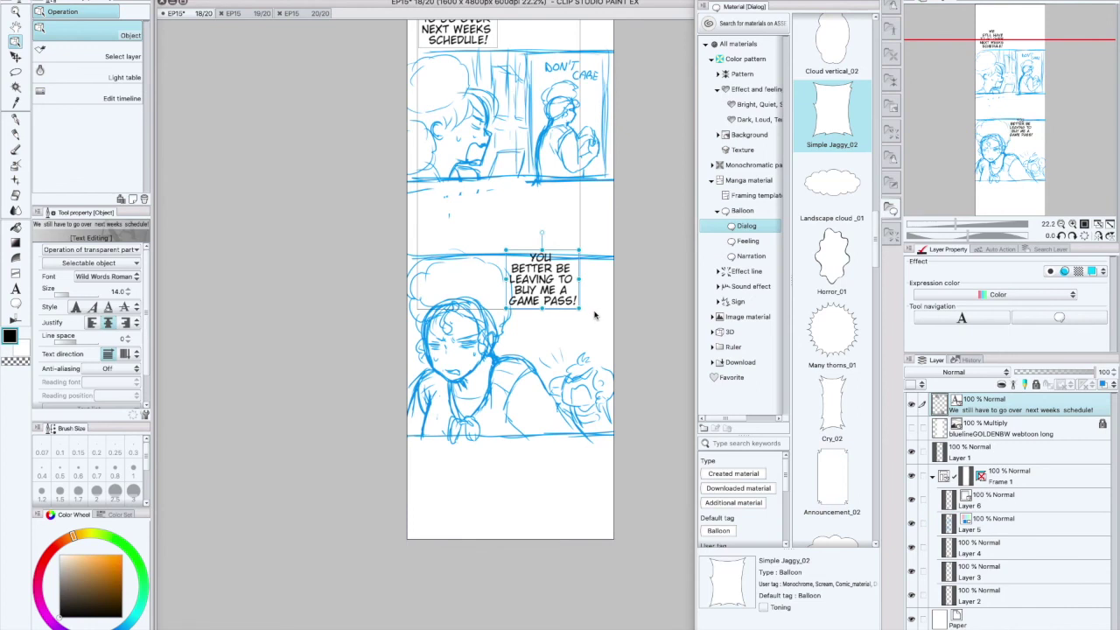
Place a Many thorns_01 balloon around the game pass dialogue, enlarge it and adjust its position
scroll(840, 250, down, 2)
drag(840, 250, 544, 280)
drag(603, 342, 624, 364)
drag(571, 330, 567, 334)
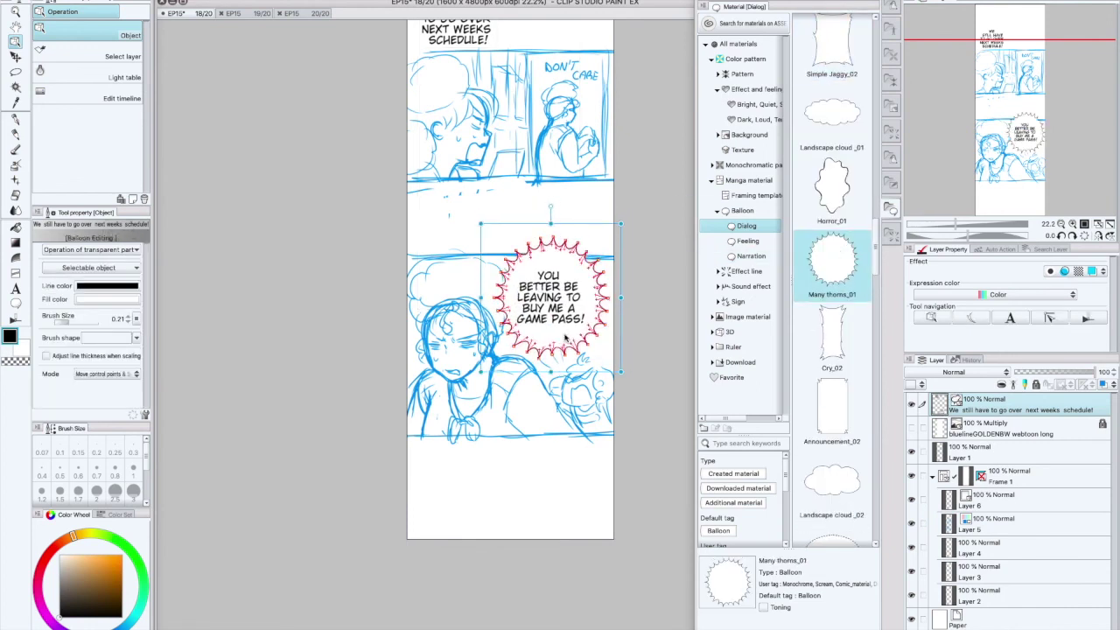
Bring the next week's schedule dialogue into view and browse the dialog balloon materials
drag(876, 267, 873, 250)
click(891, 208)
click(891, 208)
scroll(873, 250, down, 4)
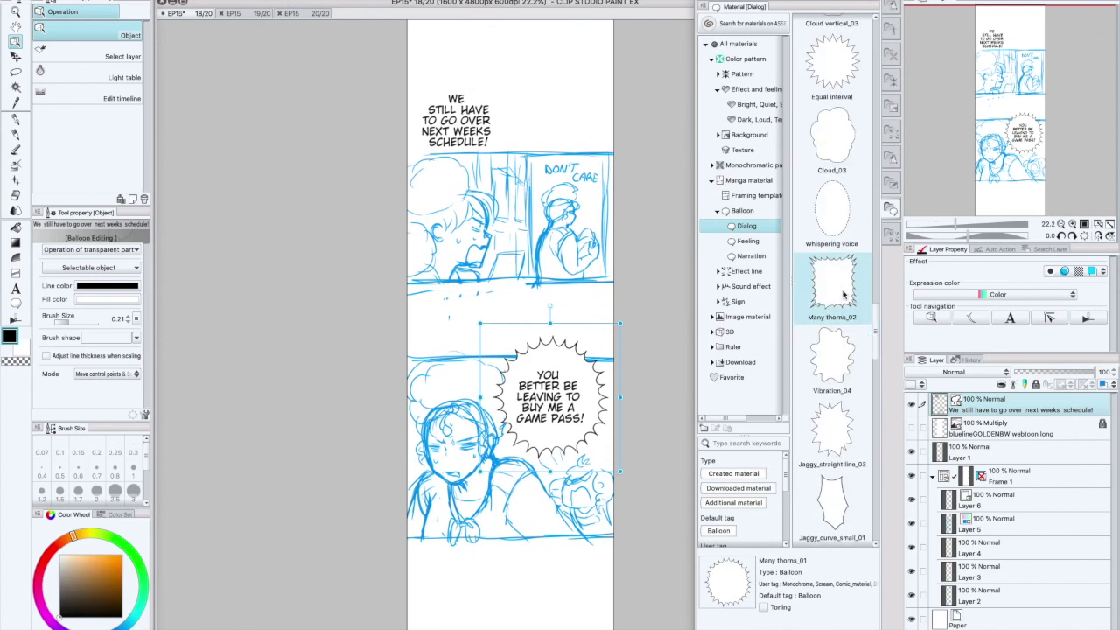